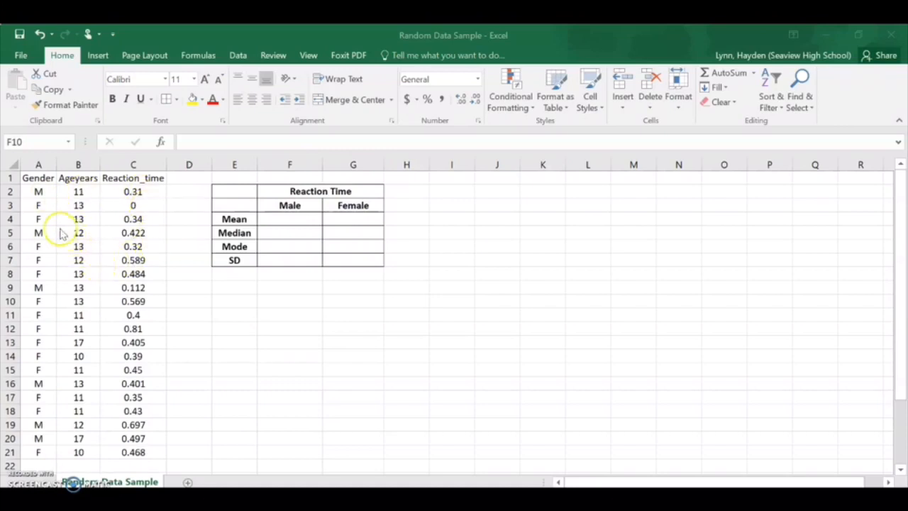
Step: Sort the data records by the Gender column from A to Z
left_click(40, 193)
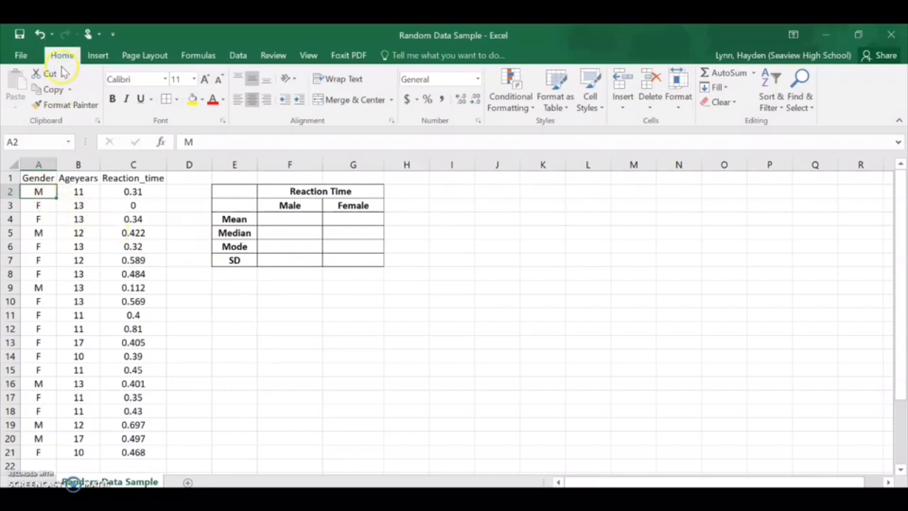
left_click(768, 102)
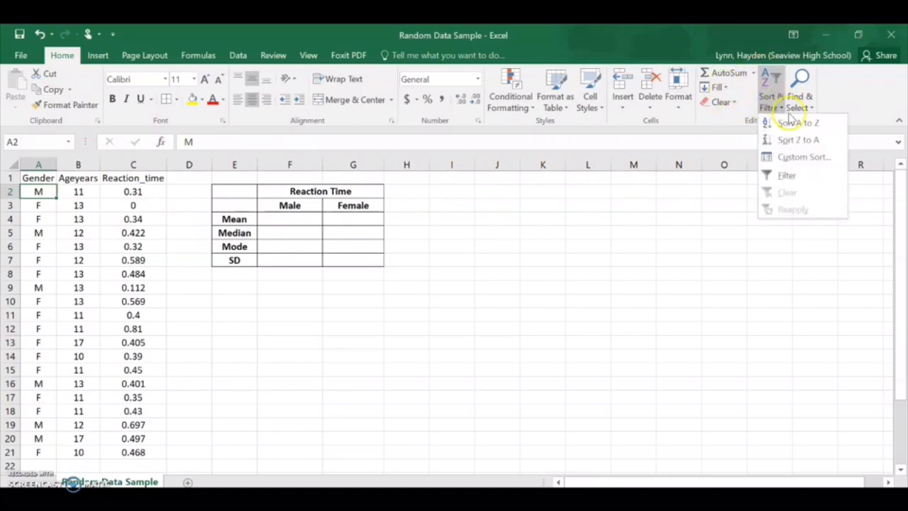
left_click(794, 125)
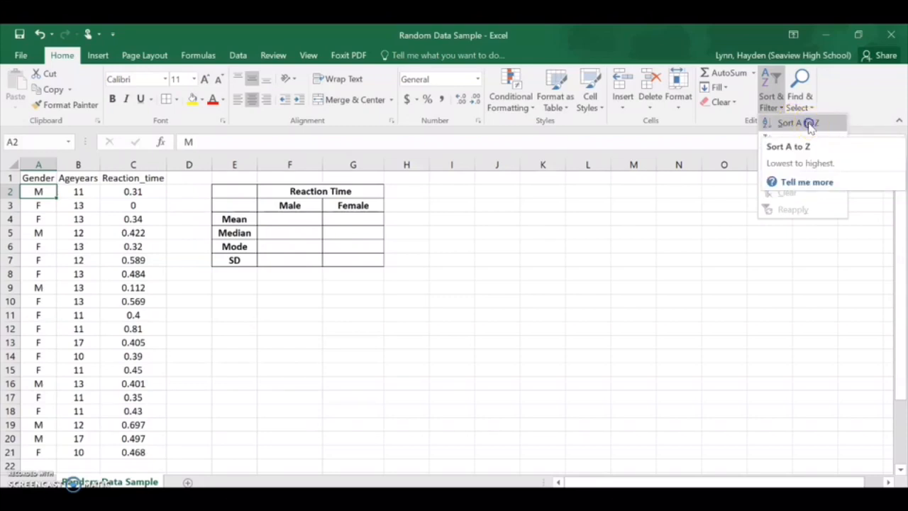
left_click(810, 125)
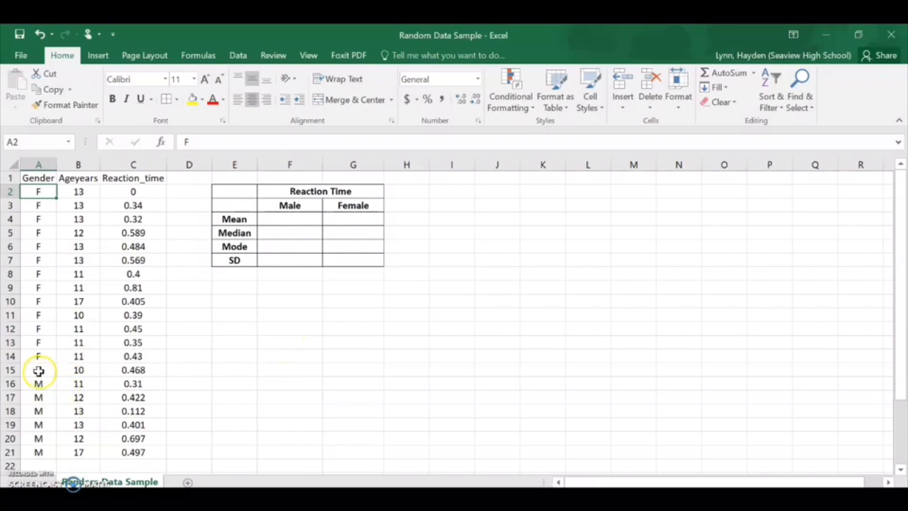
Step: Fill the female records in A2:C15 with yellow
left_click_drag(36, 371, 130, 185)
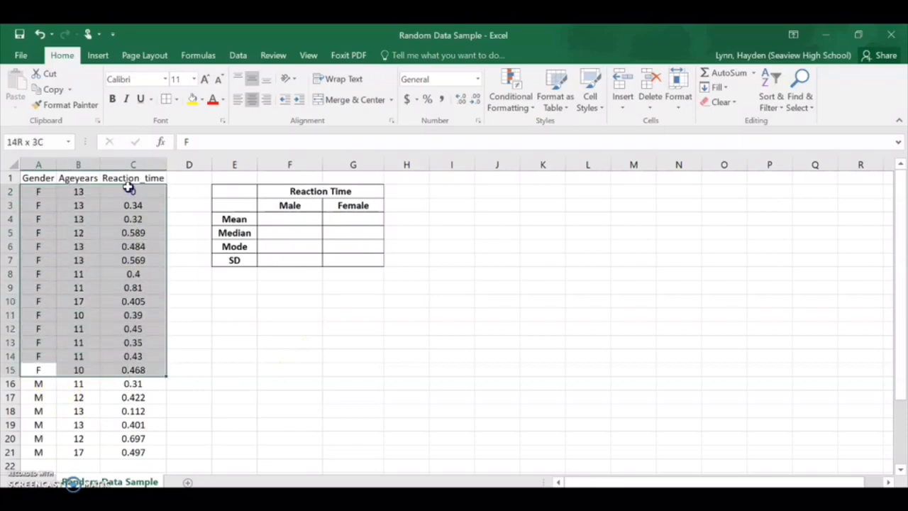
left_click(190, 101)
left_click(80, 409)
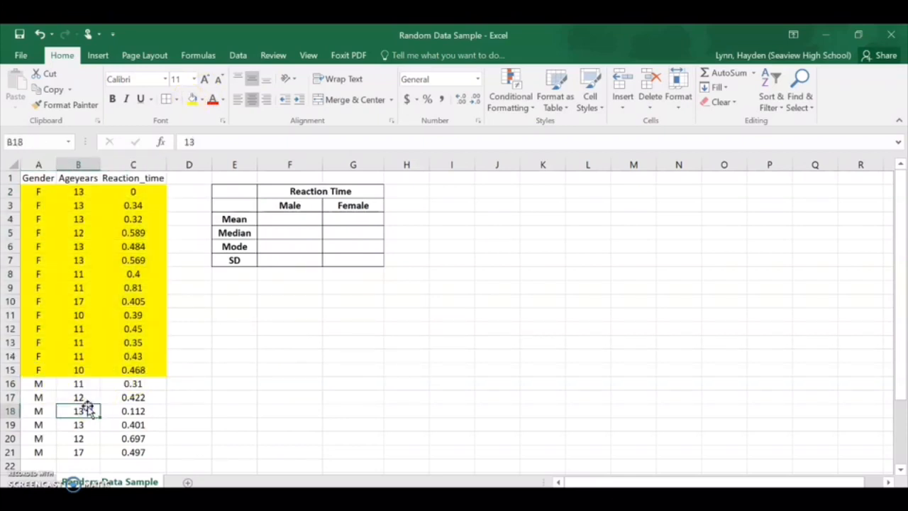
Step: Fill the male records in A16:C21 with the green theme color
left_click_drag(35, 383, 132, 452)
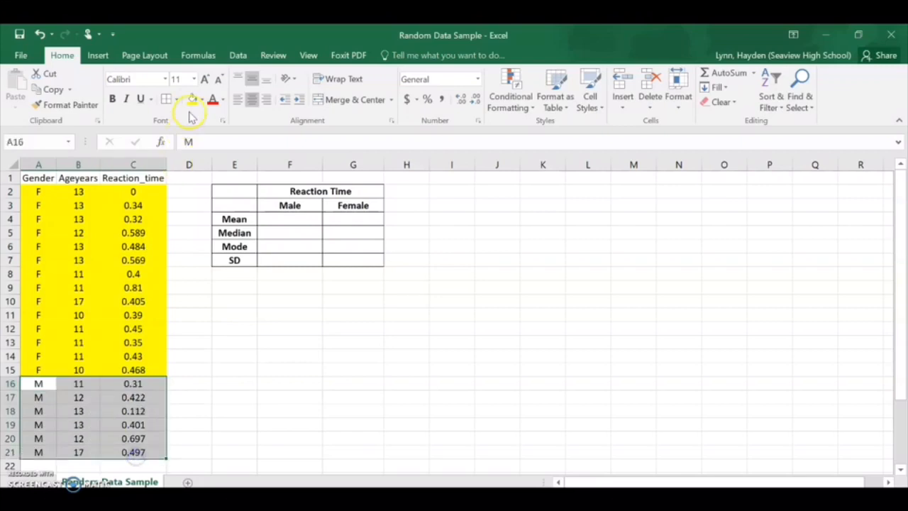
left_click(201, 99)
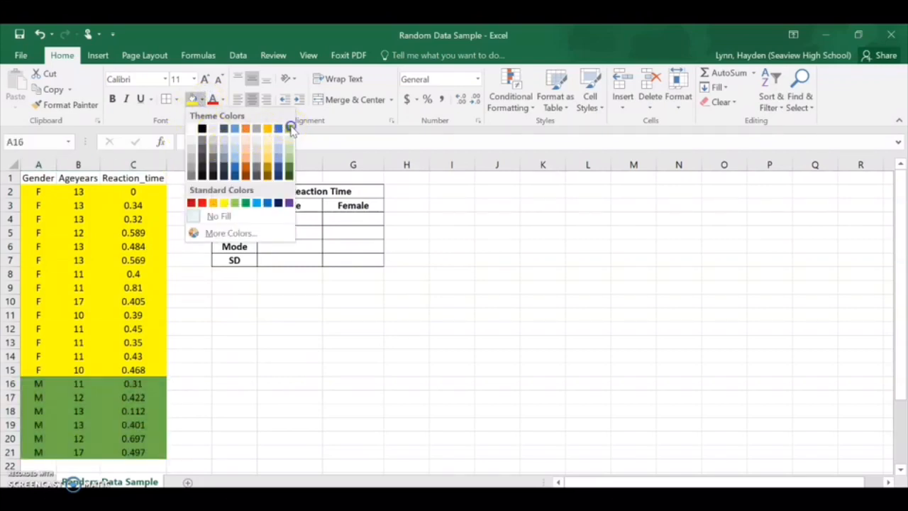
left_click(288, 130)
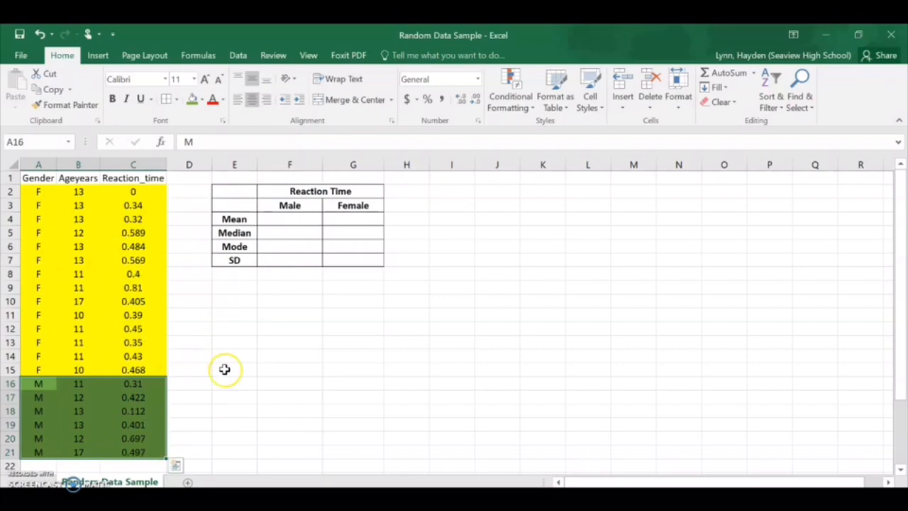
left_click(203, 342)
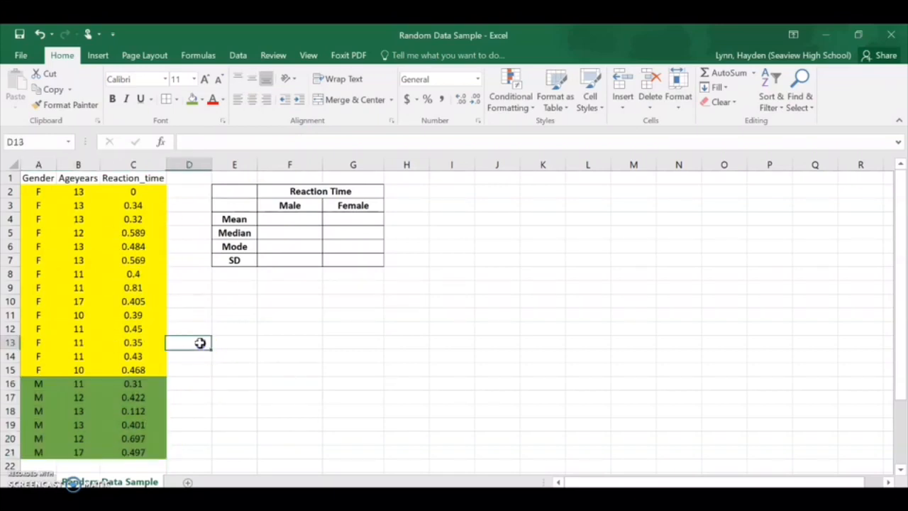
Step: Calculate the male mean reaction time in F4 with the formula =AVERAGE(C16:C21)
left_click(301, 219)
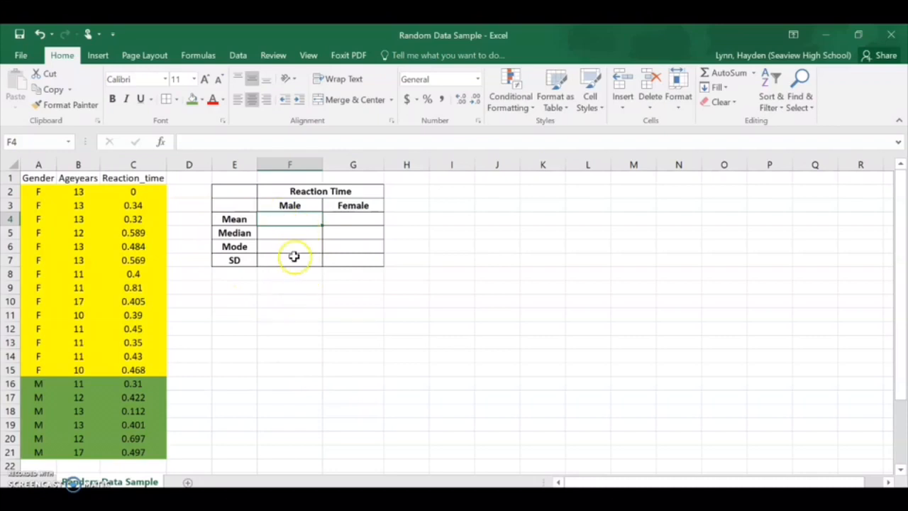
left_click(292, 233)
left_click(293, 219)
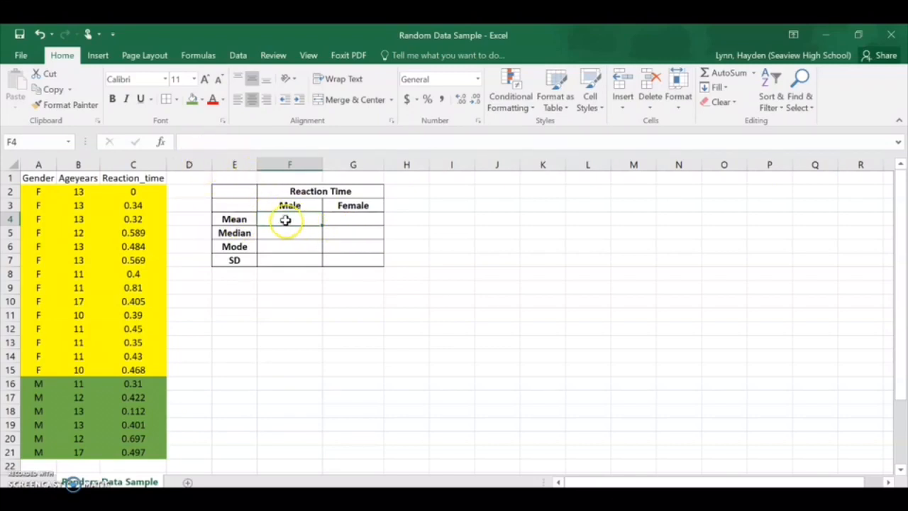
left_click(189, 142)
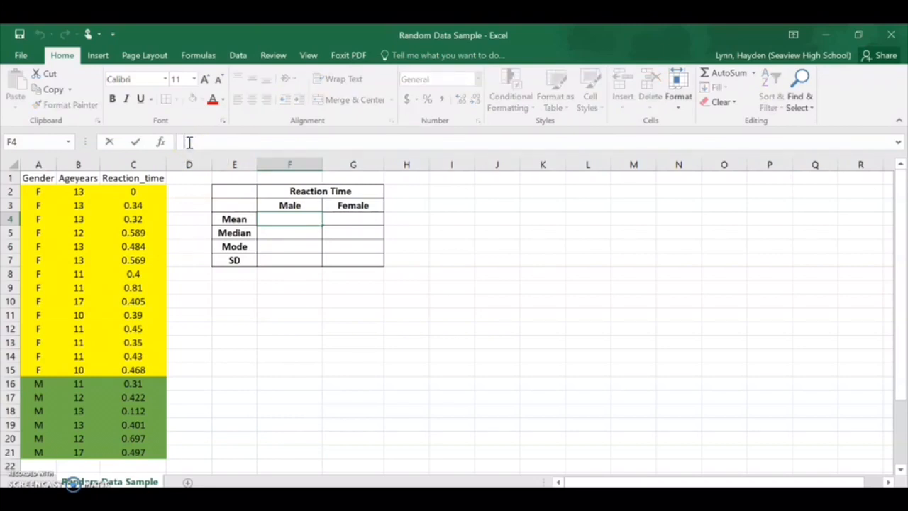
type("=")
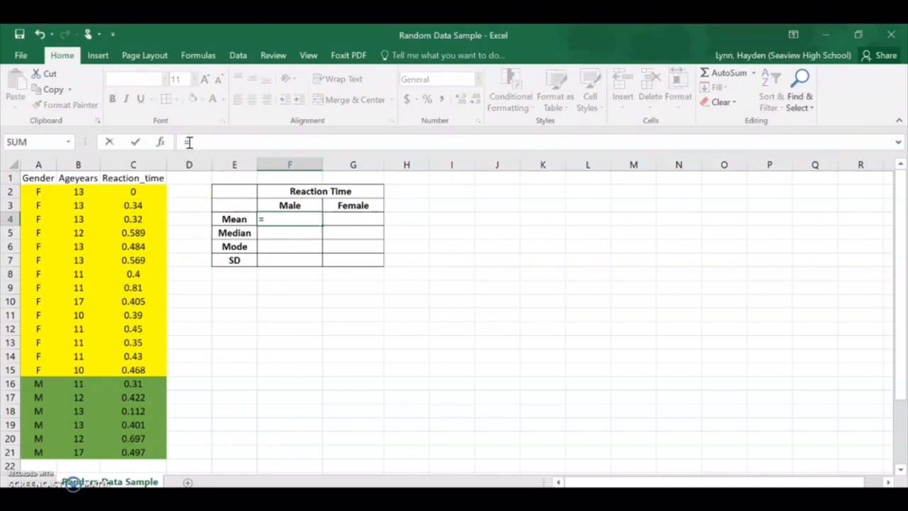
type("aver")
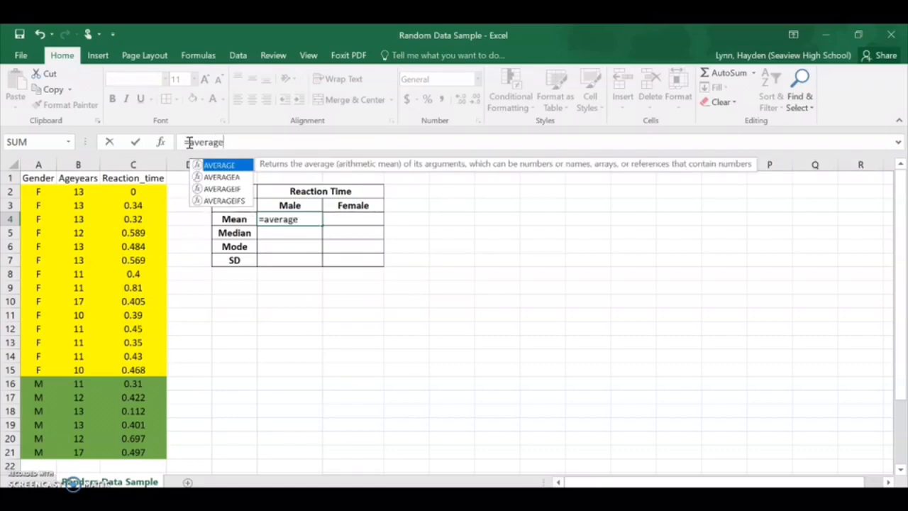
type("age(")
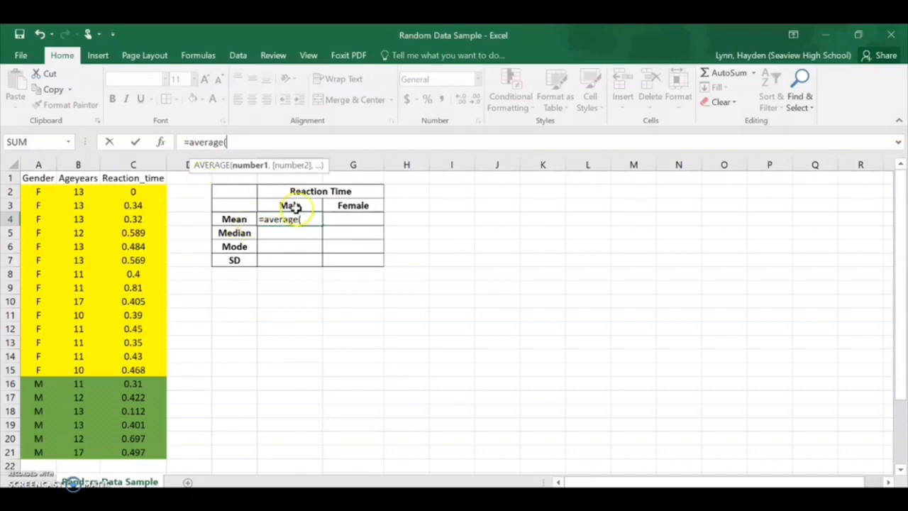
scroll(54, 345, "down", 1)
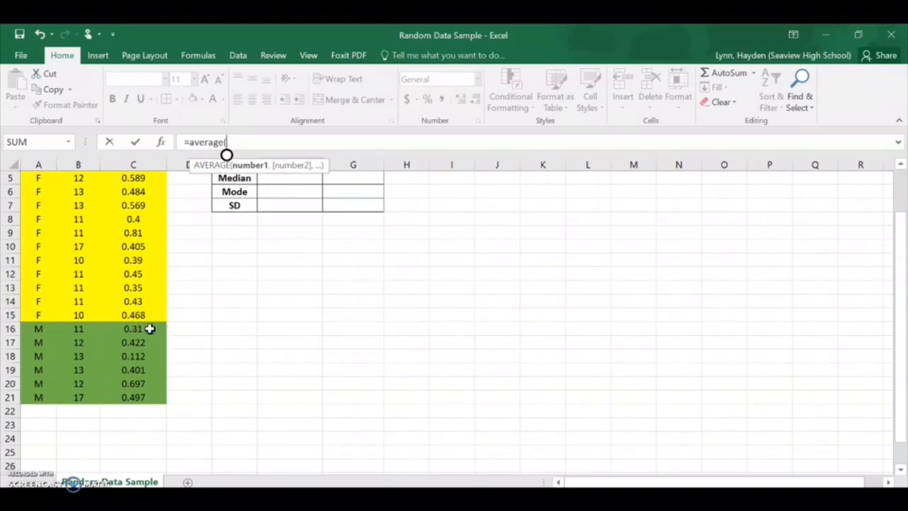
left_click_drag(150, 329, 147, 363)
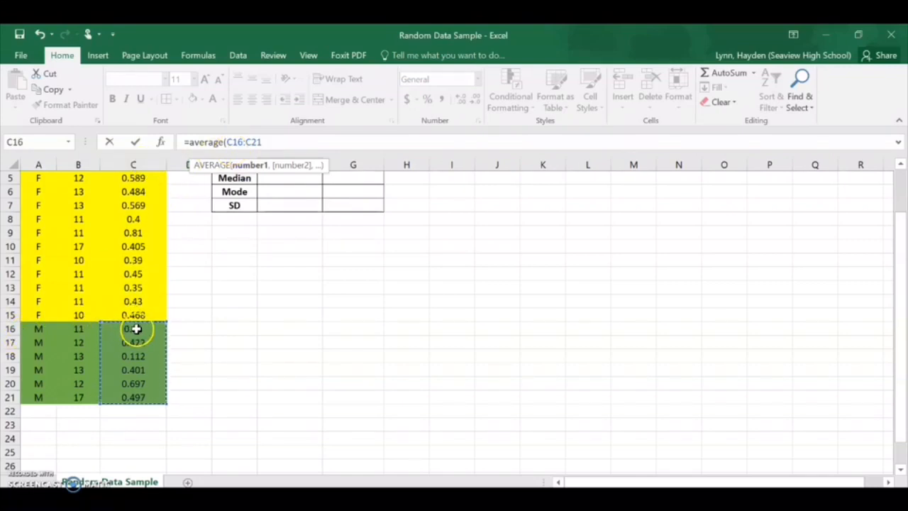
left_click(262, 142)
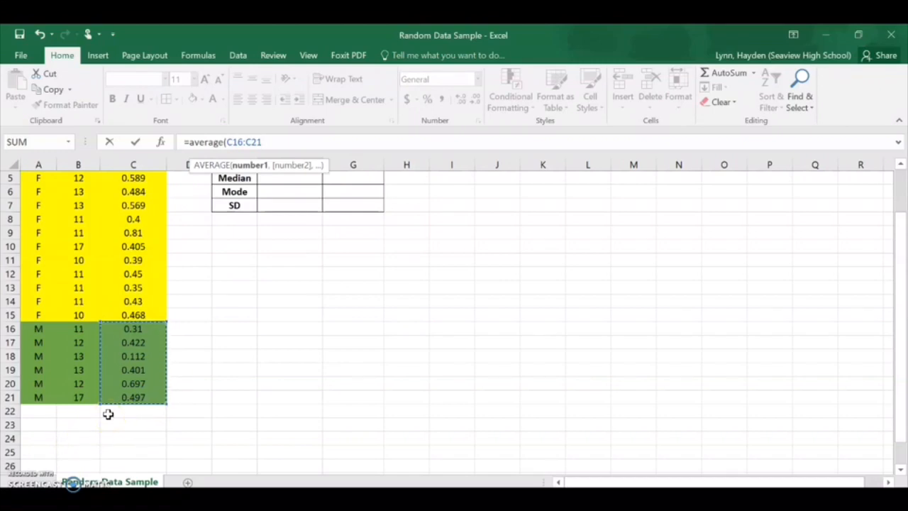
type(")")
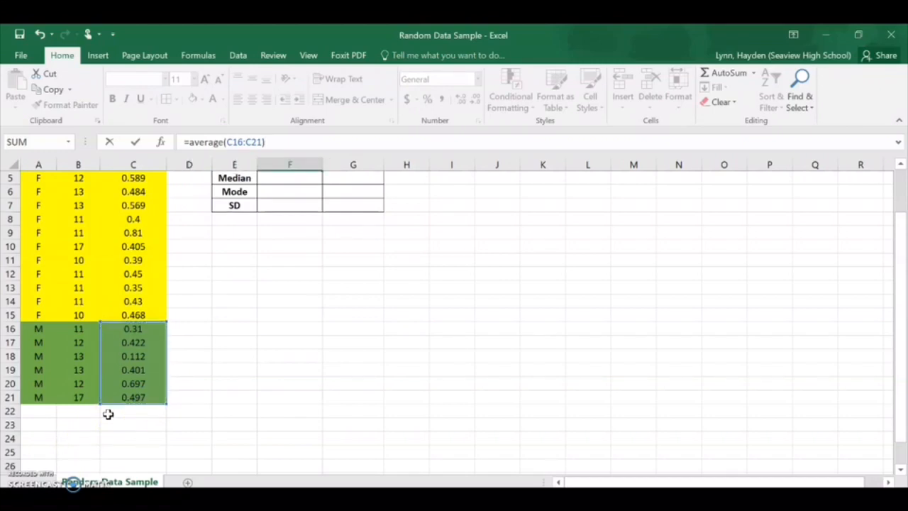
key("Return")
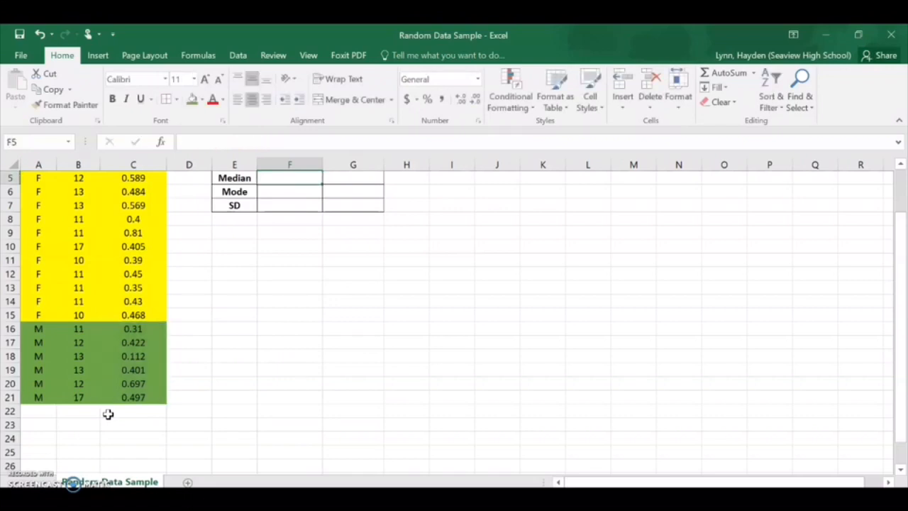
scroll(430, 320, "up", 2)
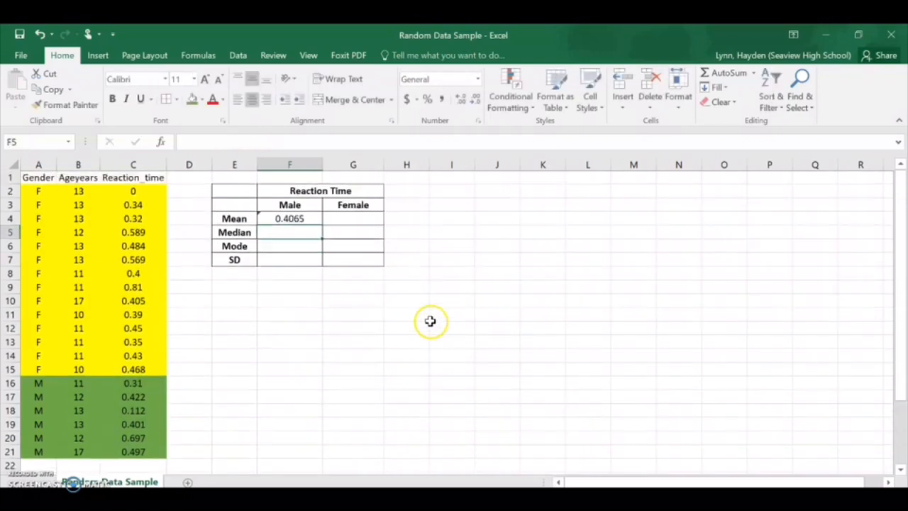
Step: Format the male mean in F4 to show three decimal places
left_click(305, 218)
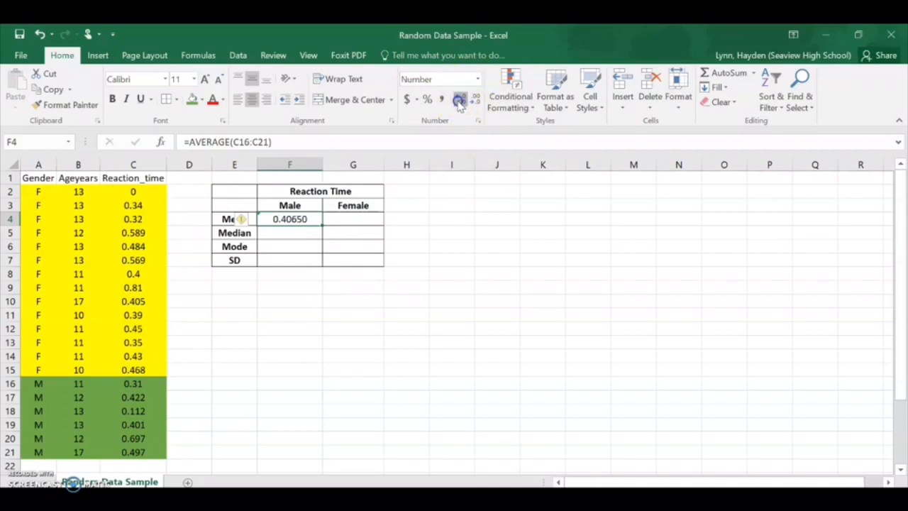
left_click(459, 100)
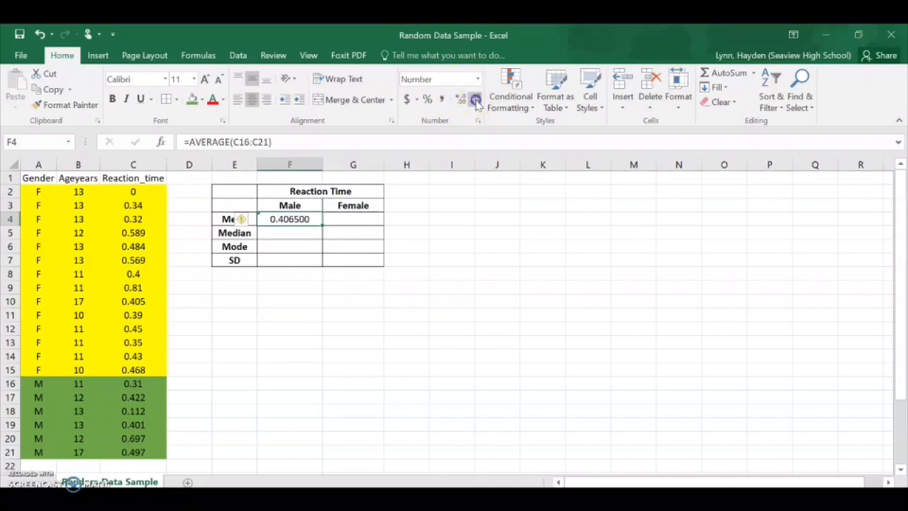
left_click(475, 101)
left_click(475, 101)
left_click(474, 101)
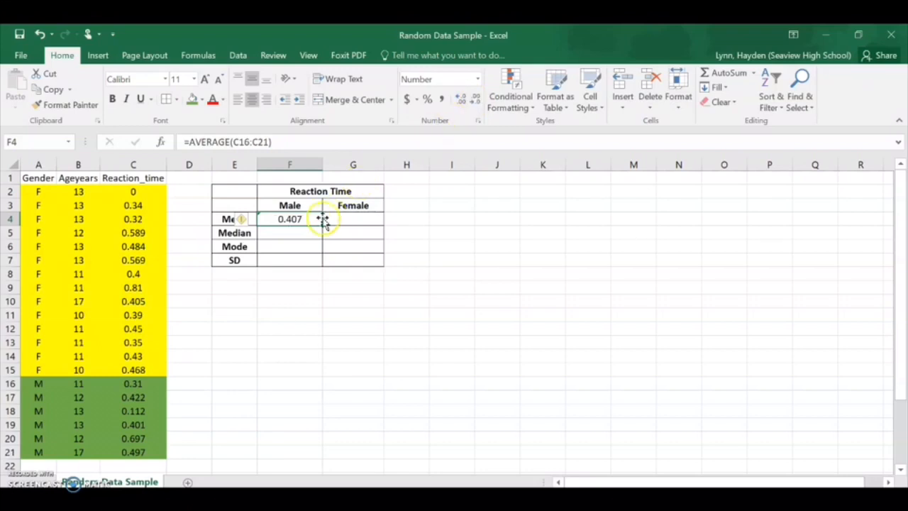
Step: Calculate the female mean reaction time in G4 with the formula =AVERAGE(C2:C15)
left_click(350, 222)
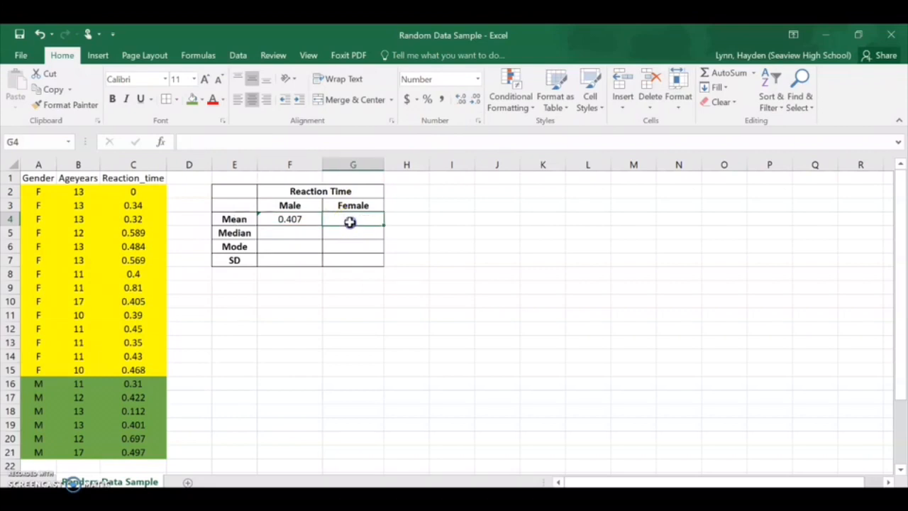
type("=av")
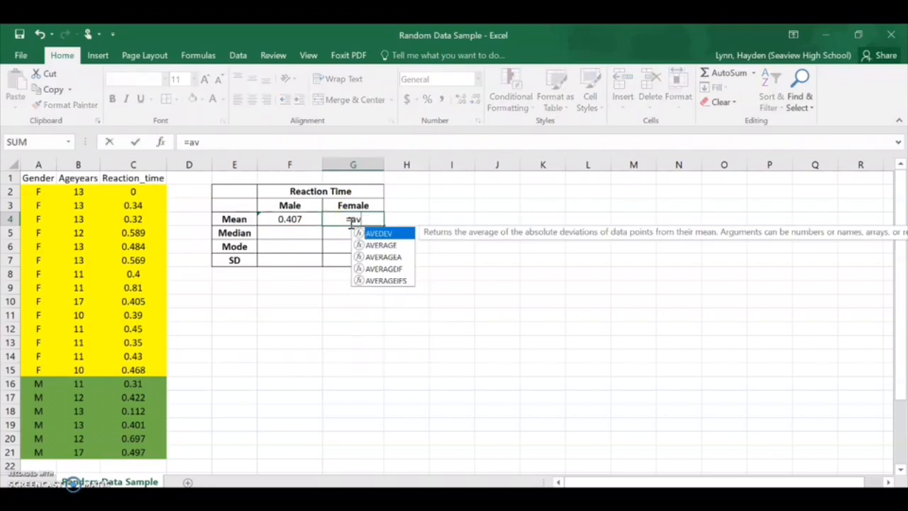
type("erage(")
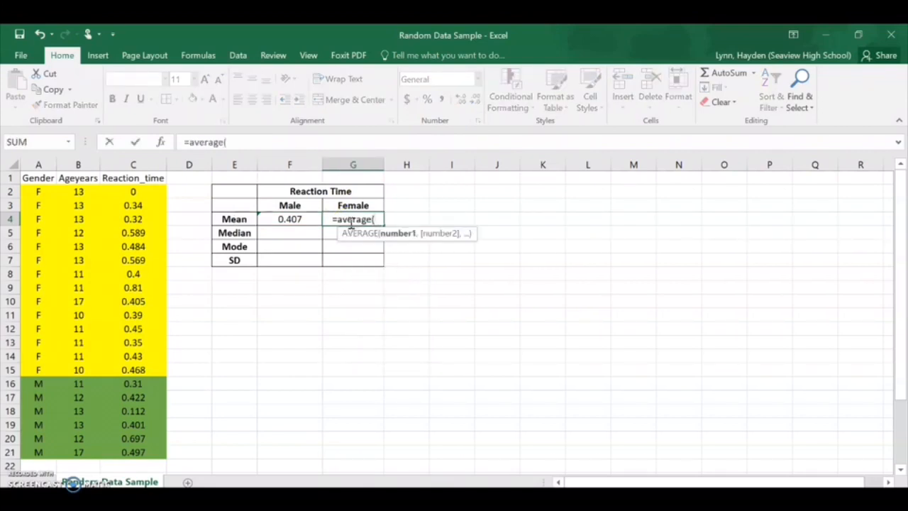
left_click(134, 193)
left_click_drag(134, 194, 143, 368)
type(")")
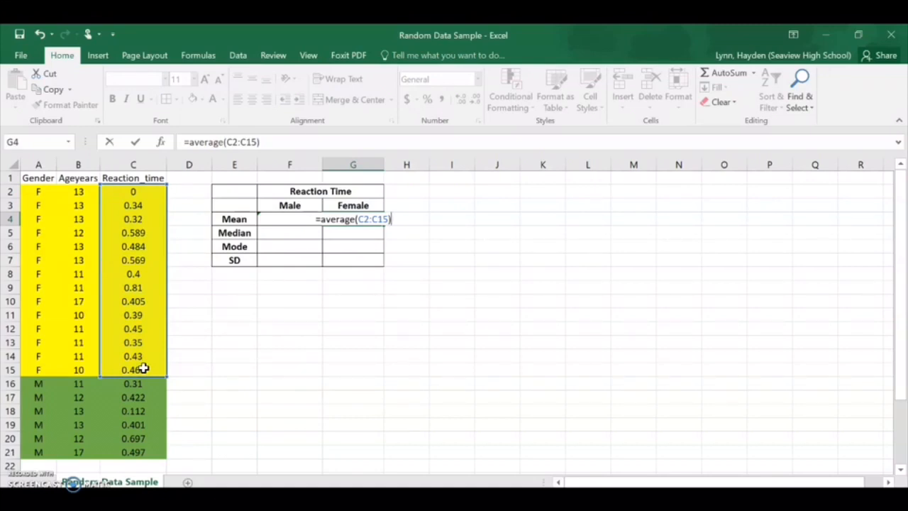
key("Return")
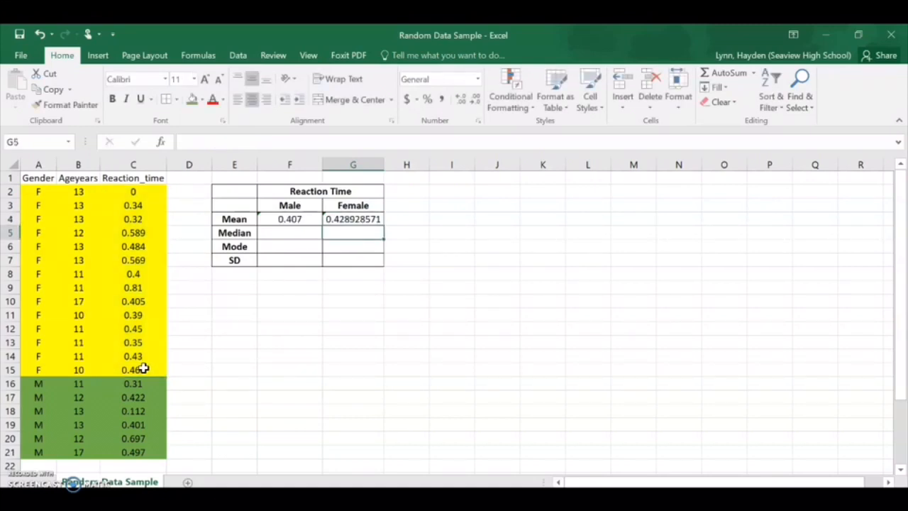
Step: Format the female mean in G4 to show three decimal places
left_click(374, 220)
left_click(474, 101)
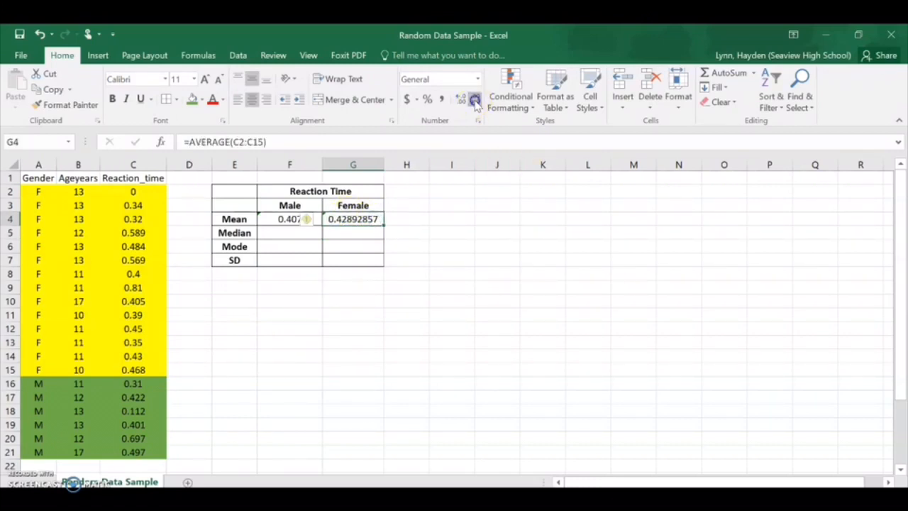
left_click(475, 101)
left_click(474, 101)
left_click(475, 101)
left_click(475, 101)
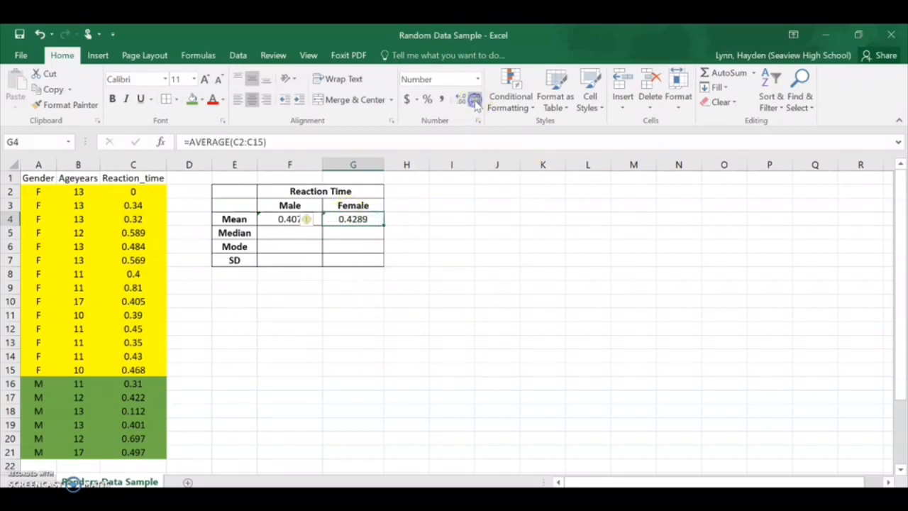
left_click(474, 101)
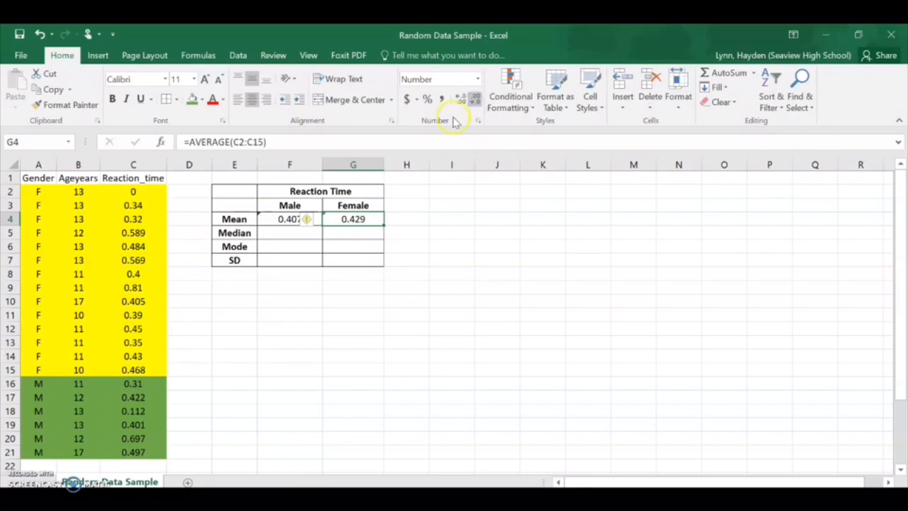
left_click(295, 232)
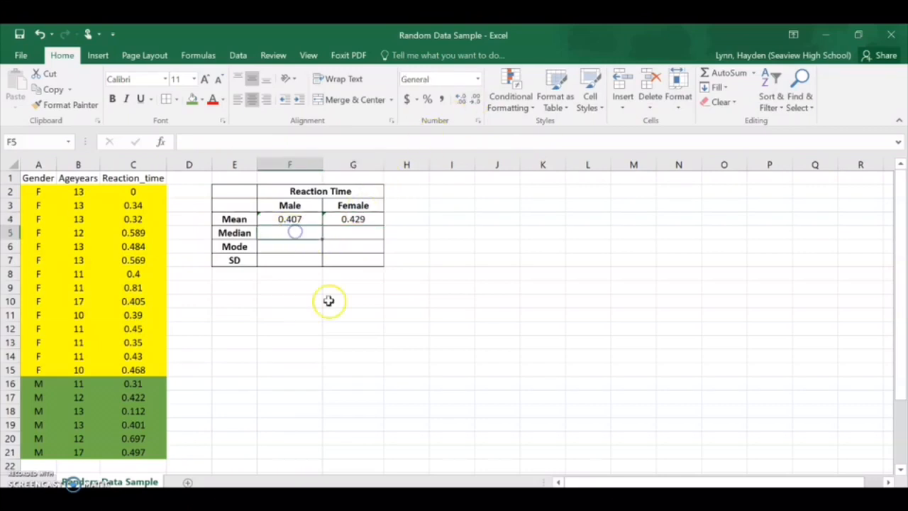
left_click(298, 220)
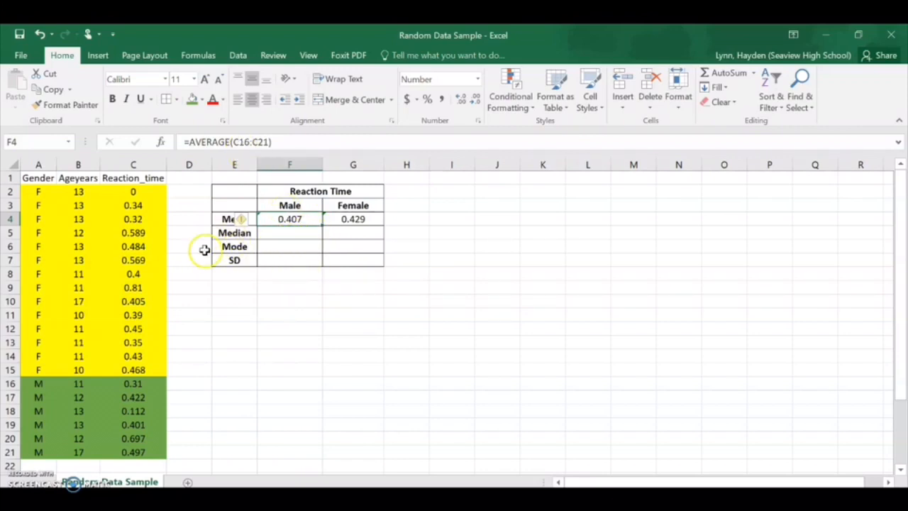
Step: Calculate the male median reaction time in F5 with the formula =MEDIAN(C16:C21)
left_click(308, 234)
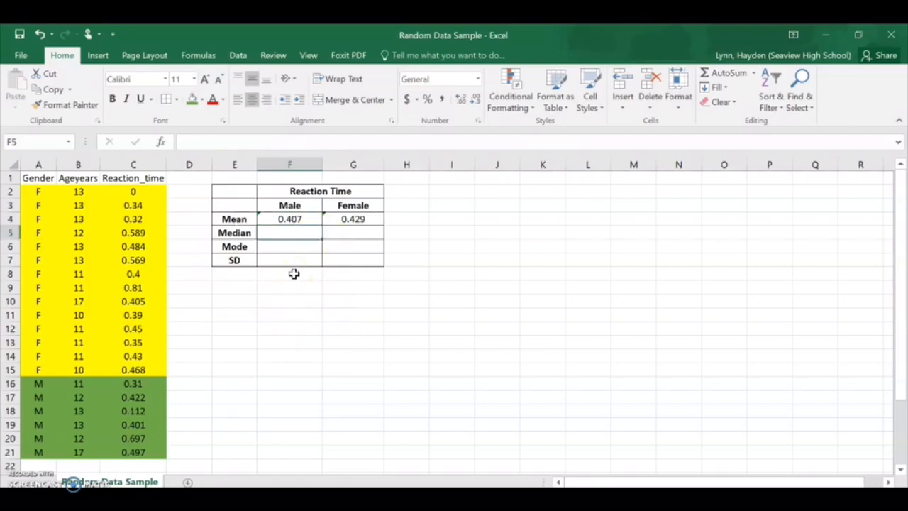
type("=")
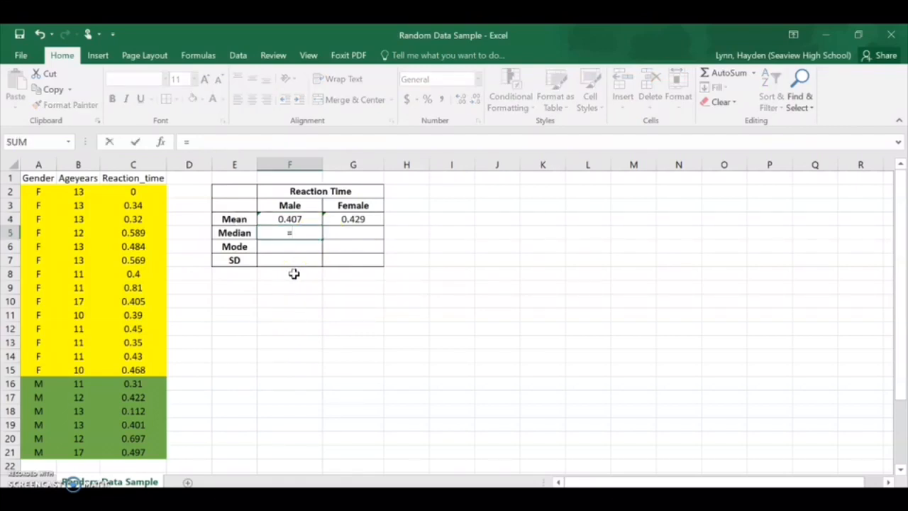
type("med")
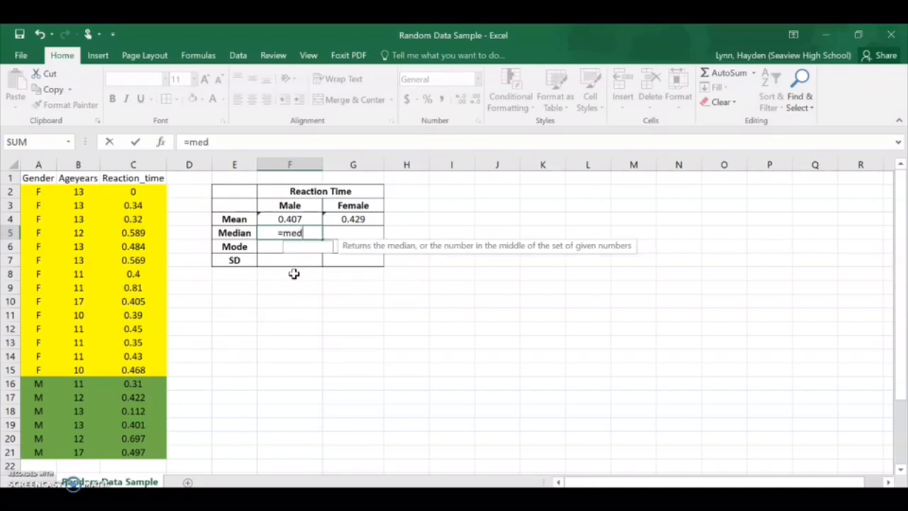
type("ian(")
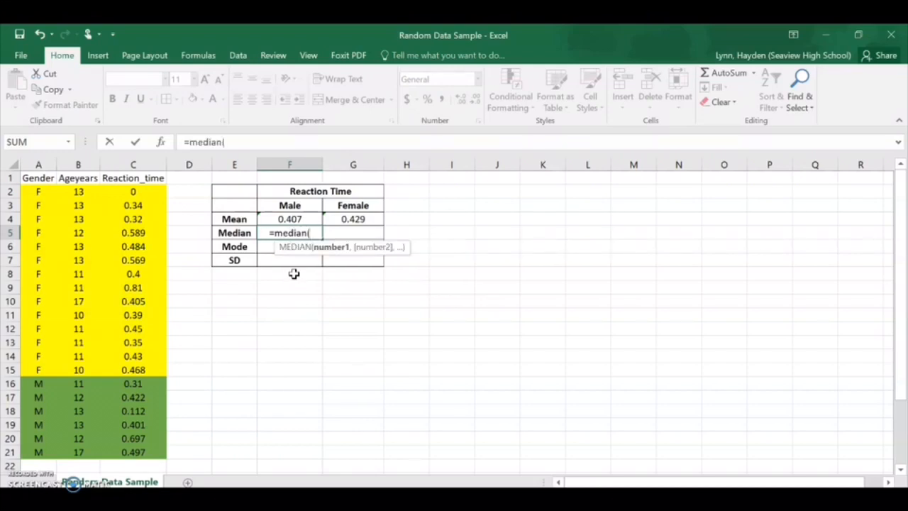
scroll(163, 312, "down", 1)
left_click_drag(133, 328, 148, 409)
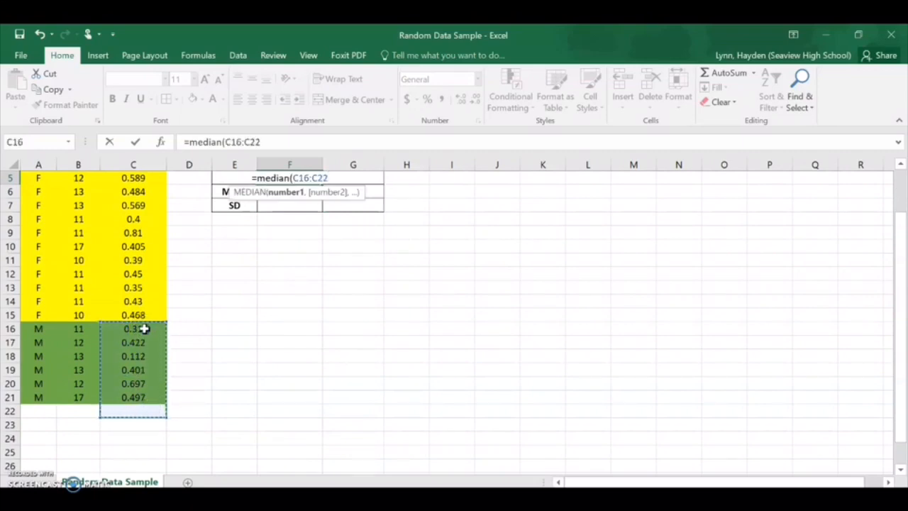
left_click(144, 329)
left_click_drag(148, 394, 142, 322)
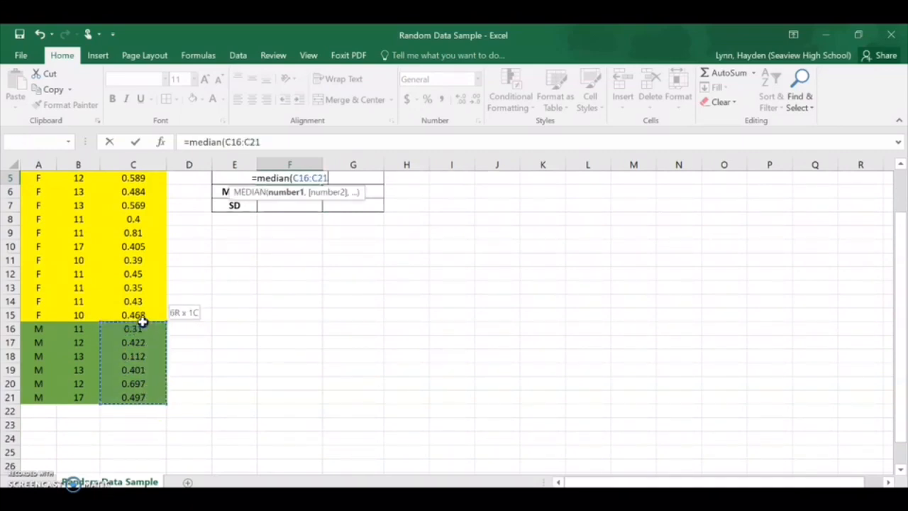
type(")")
key("Return")
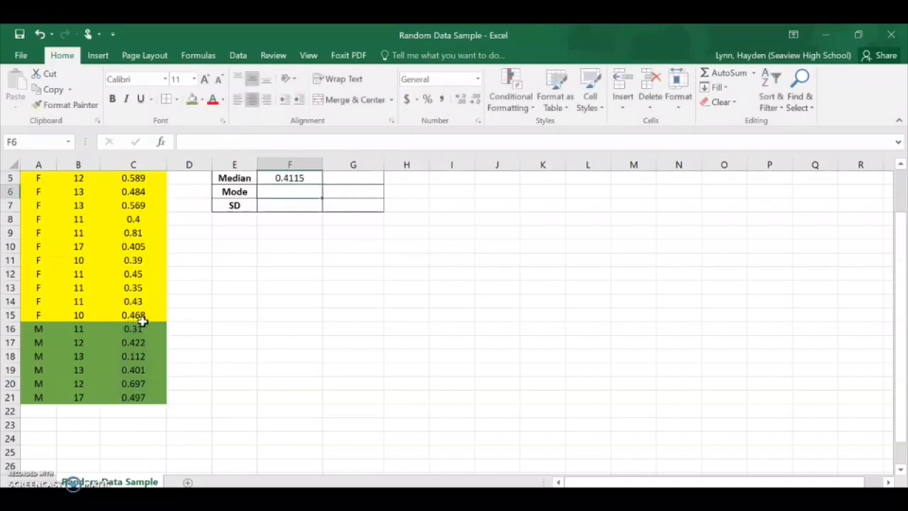
Step: Format the male median in F5 to show three decimal places
left_click(305, 178)
scroll(340, 226, "up", 2)
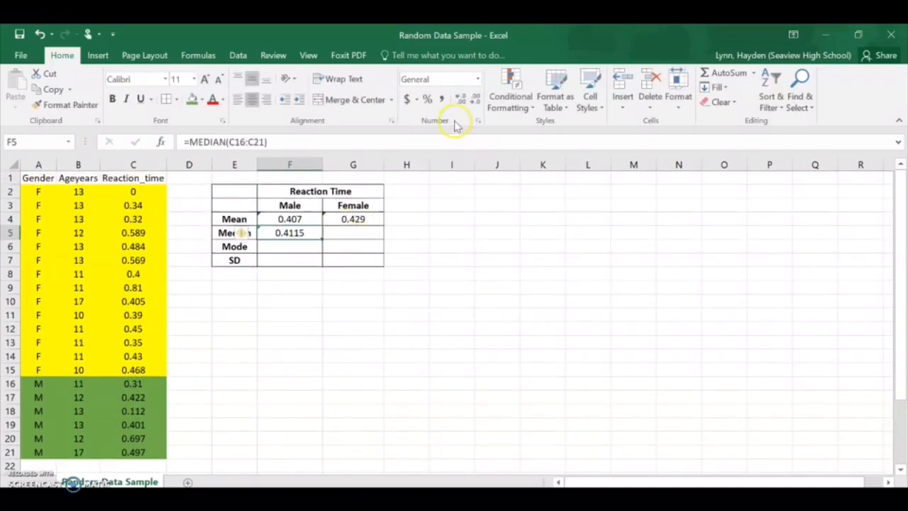
left_click(474, 99)
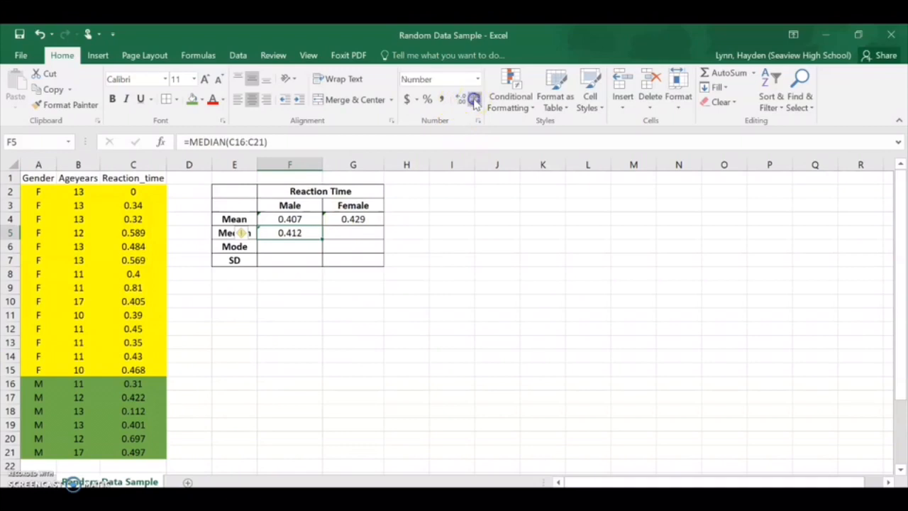
Step: Calculate the female median reaction time in G5 with the formula =MEDIAN(C2:C15)
left_click(359, 232)
type("=")
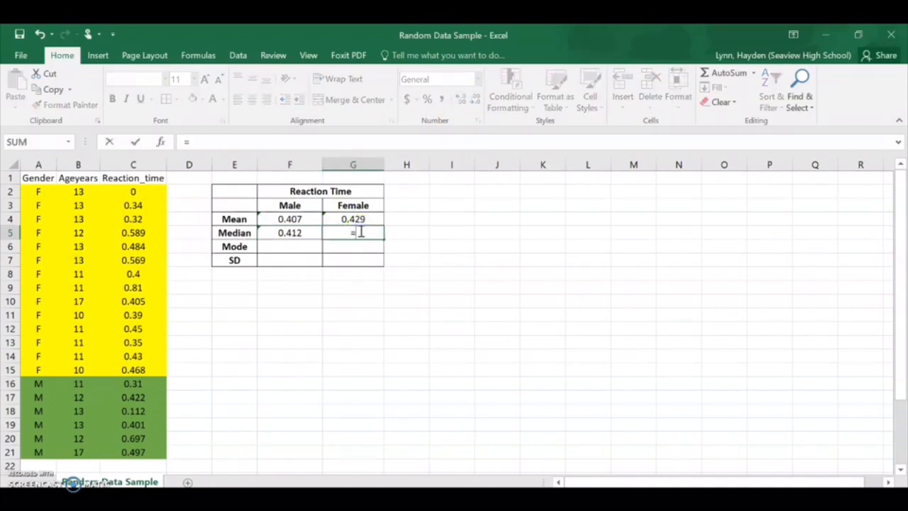
type("median(")
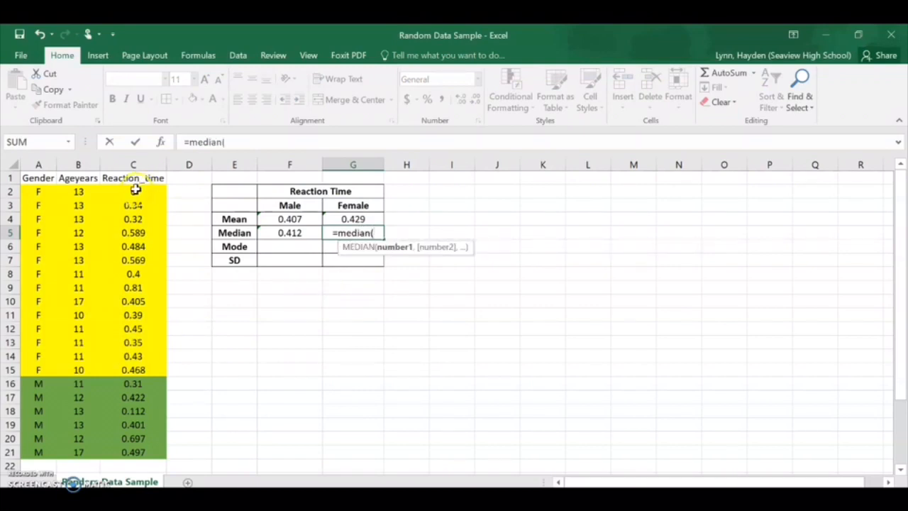
left_click_drag(133, 190, 144, 368)
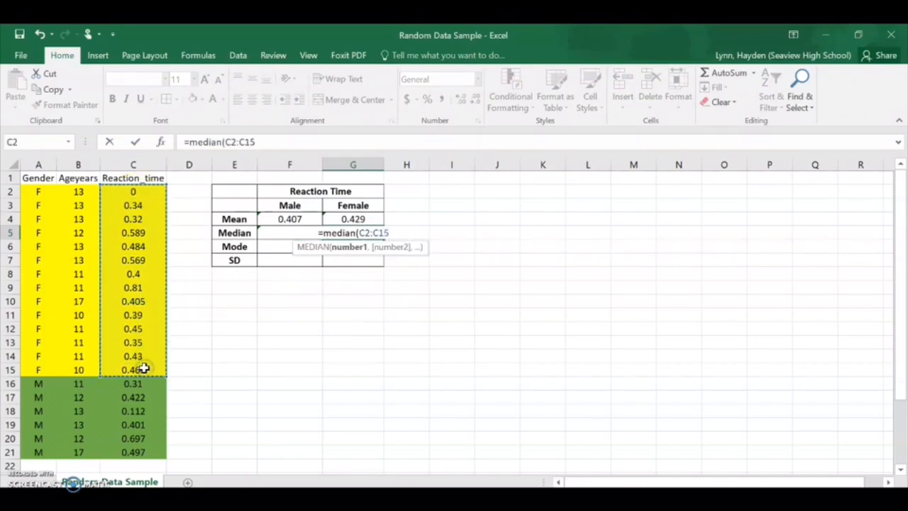
type(")")
key("Return")
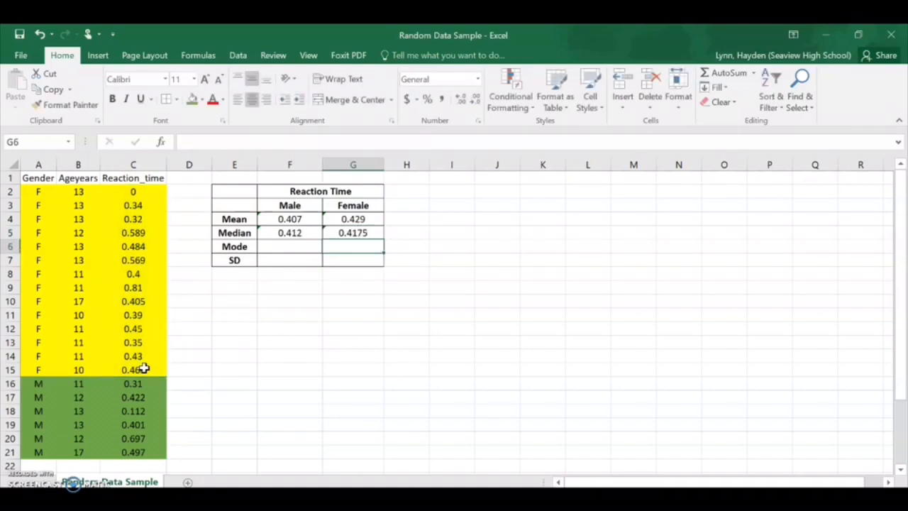
Step: Calculate the male mode of the reaction times in F6 with the formula =MODE(C16:C21)
left_click(299, 246)
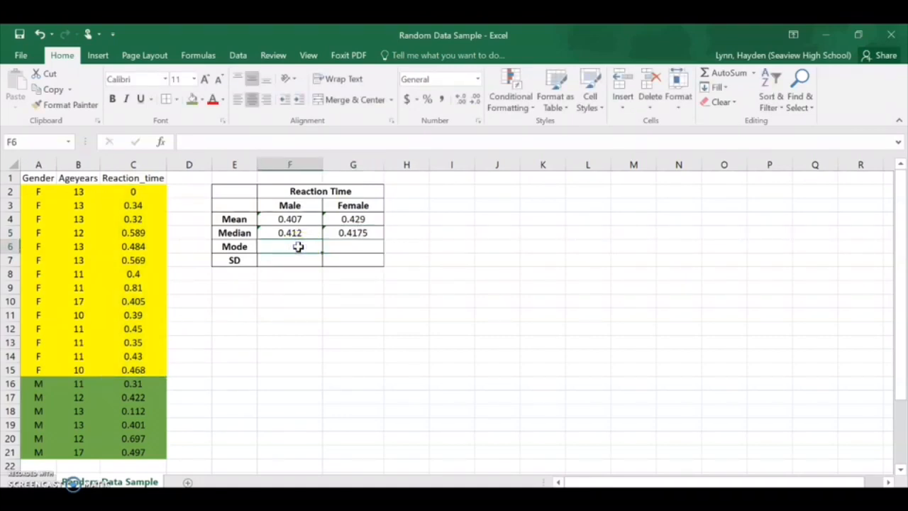
type("=mode")
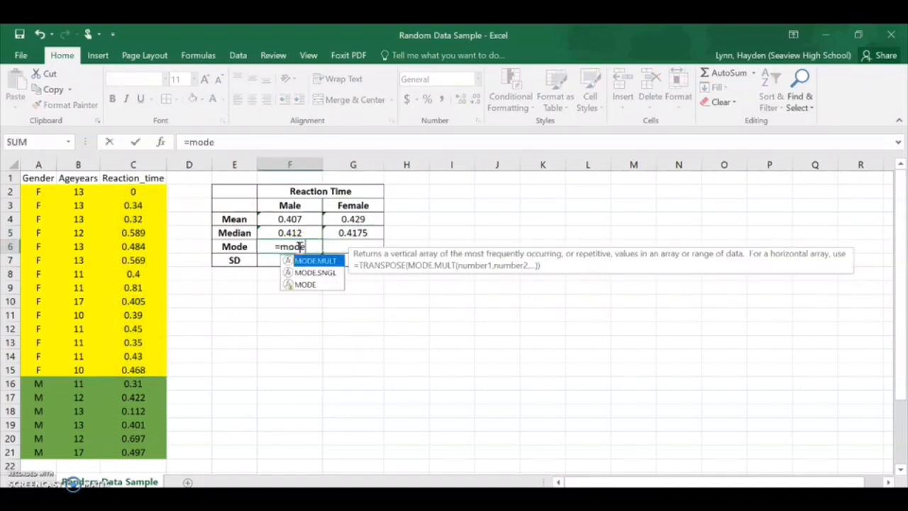
type("(")
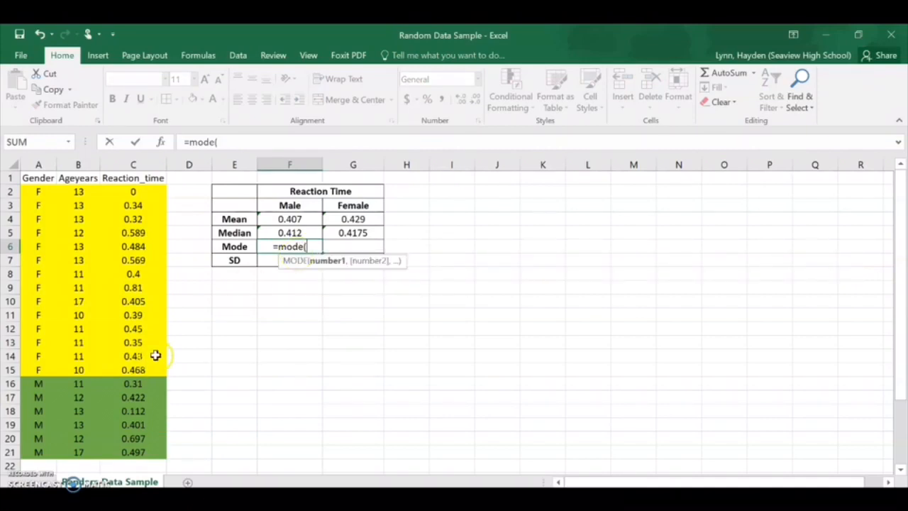
scroll(154, 359, "down", 1)
left_click_drag(161, 330, 149, 401)
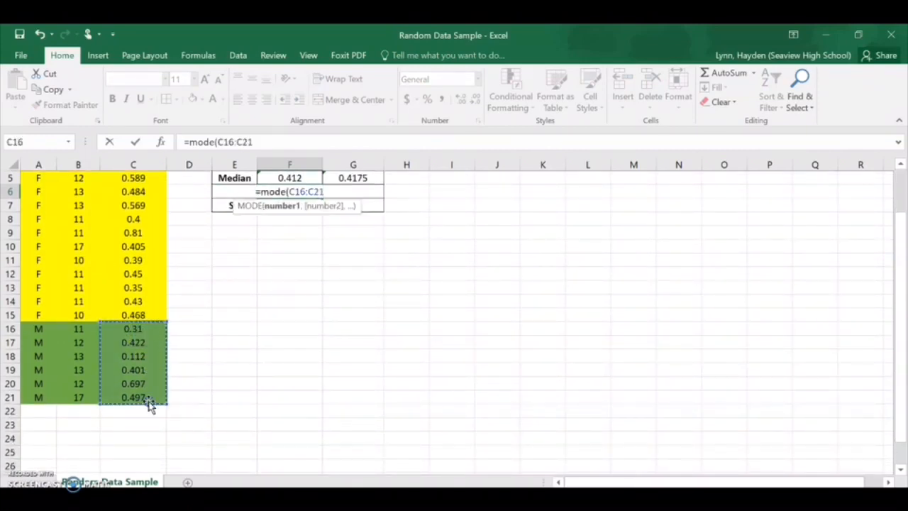
type(")")
key("Return")
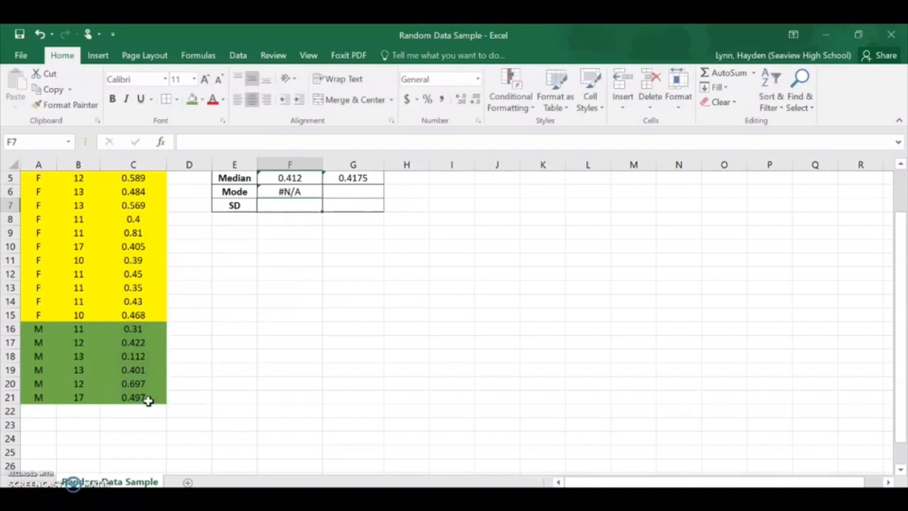
left_click(302, 193)
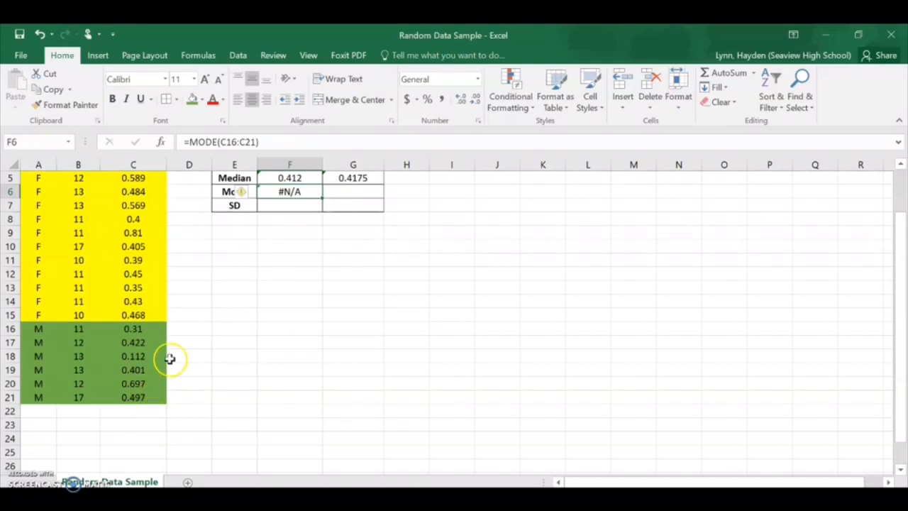
Step: Calculate the female mode of the reaction times in G6 with the MODE function over C2:C15
left_click(354, 193)
scroll(359, 271, "up", 2)
type("=")
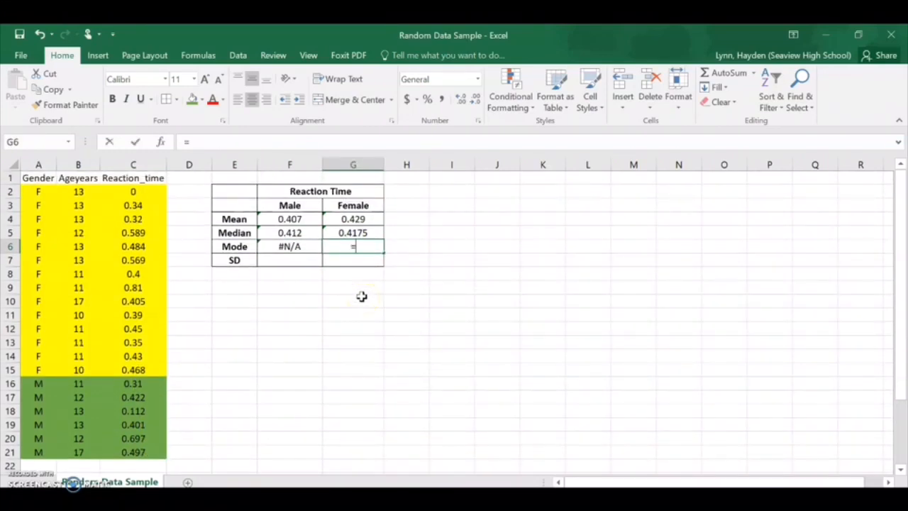
type("mode(")
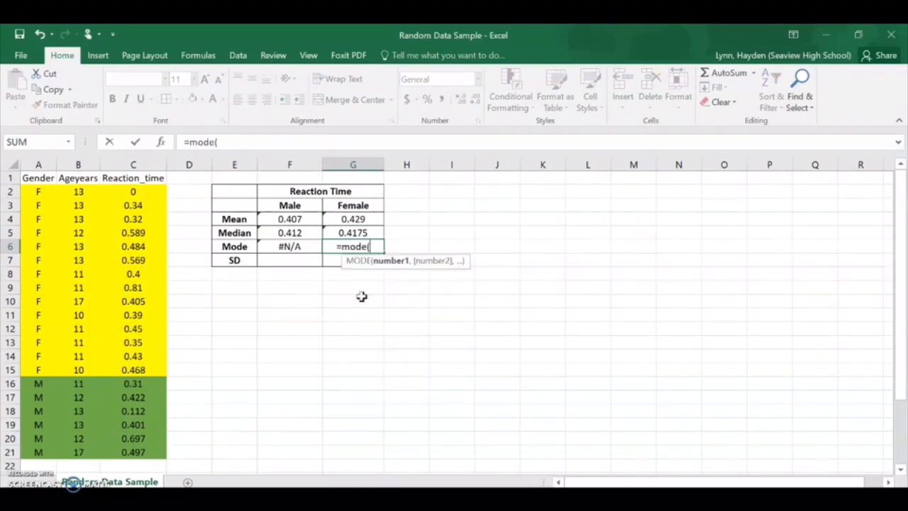
left_click_drag(135, 191, 140, 370)
type(")")
key("Return")
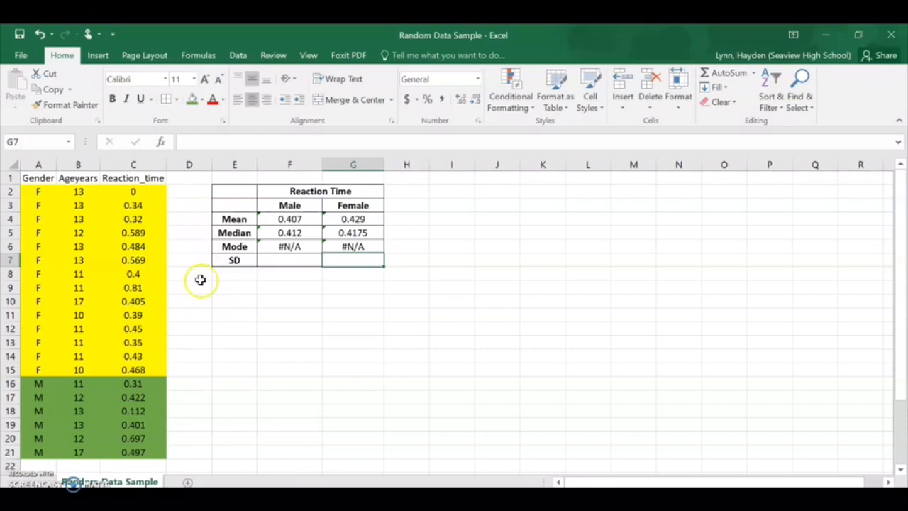
Step: Calculate the male reaction time standard deviation in F7 with the formula =STDEVA(C16:C21)
left_click(299, 263)
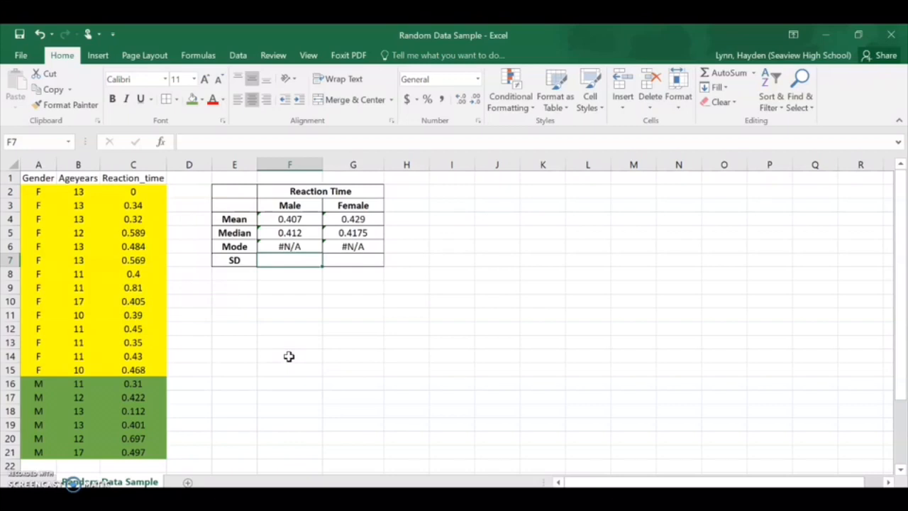
type("=st")
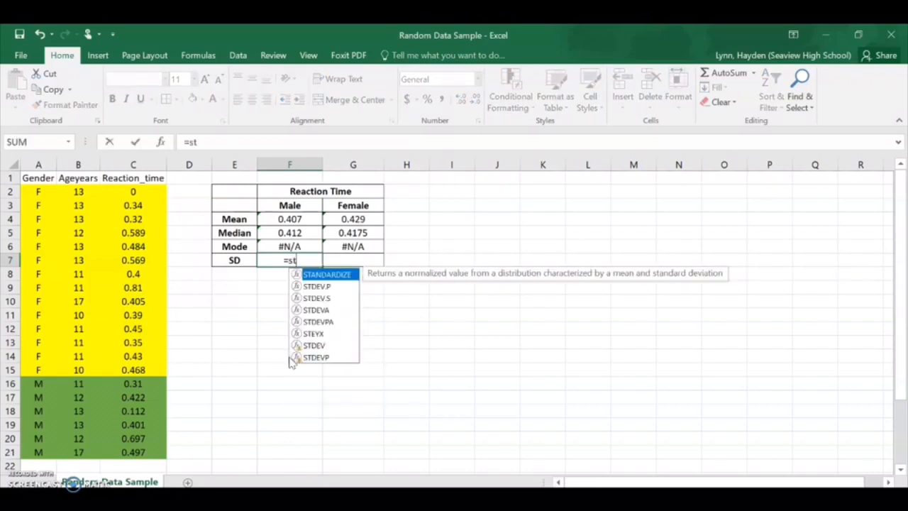
type("dev")
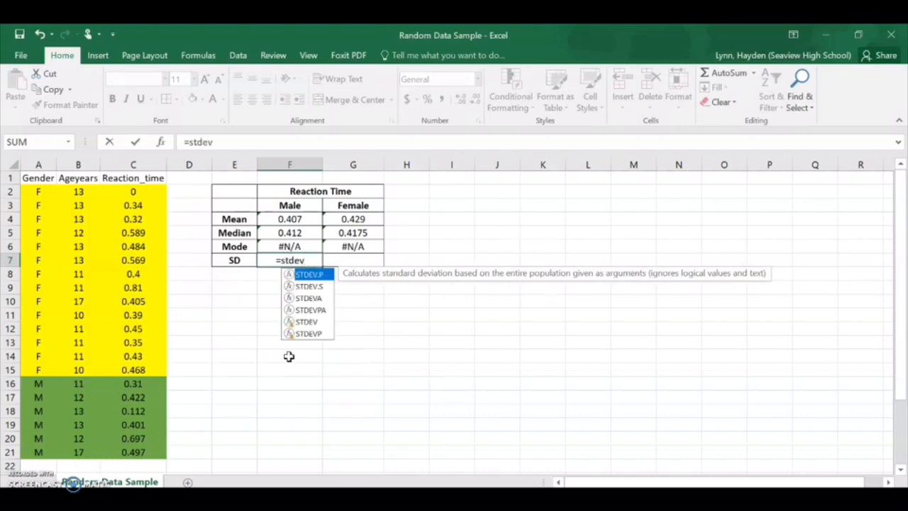
type("a")
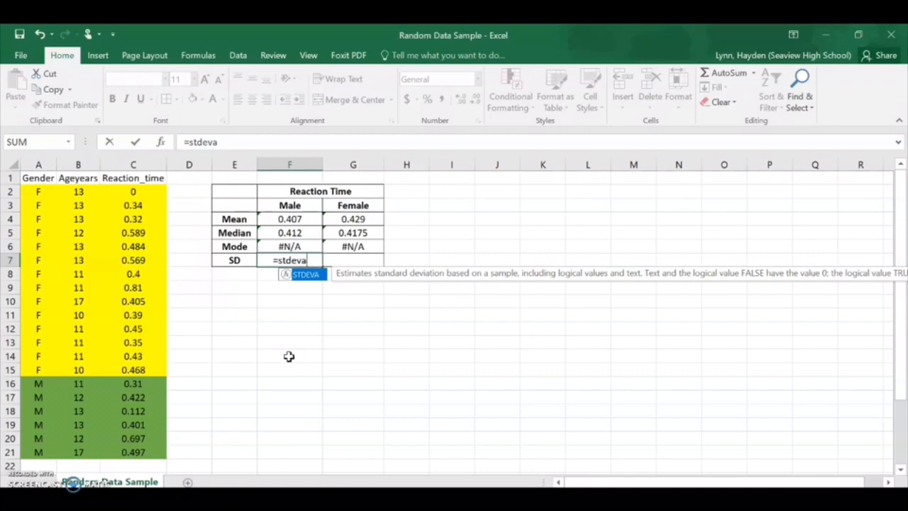
type("(")
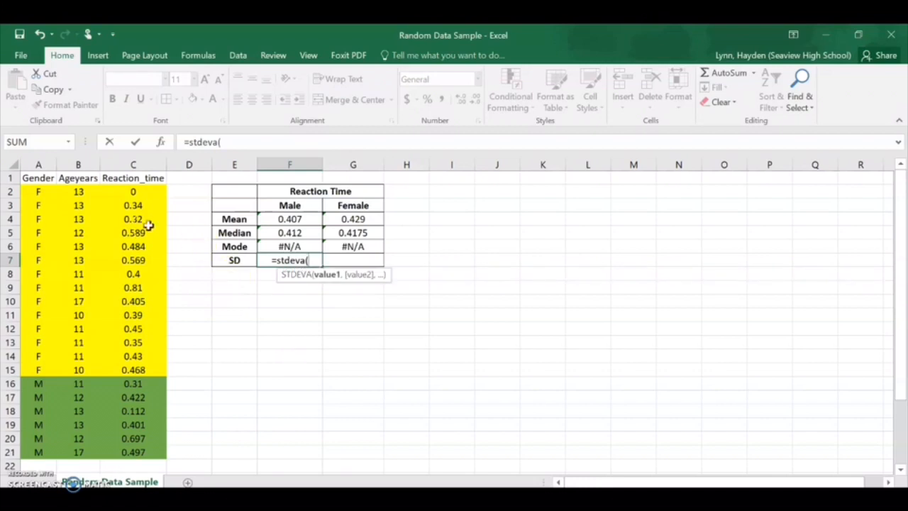
scroll(148, 342, "down", 1)
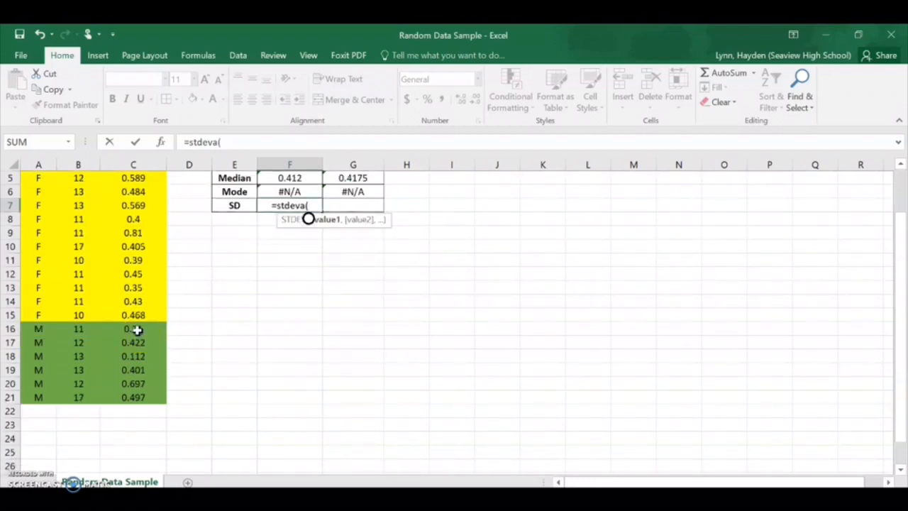
left_click_drag(137, 330, 151, 393)
type(")")
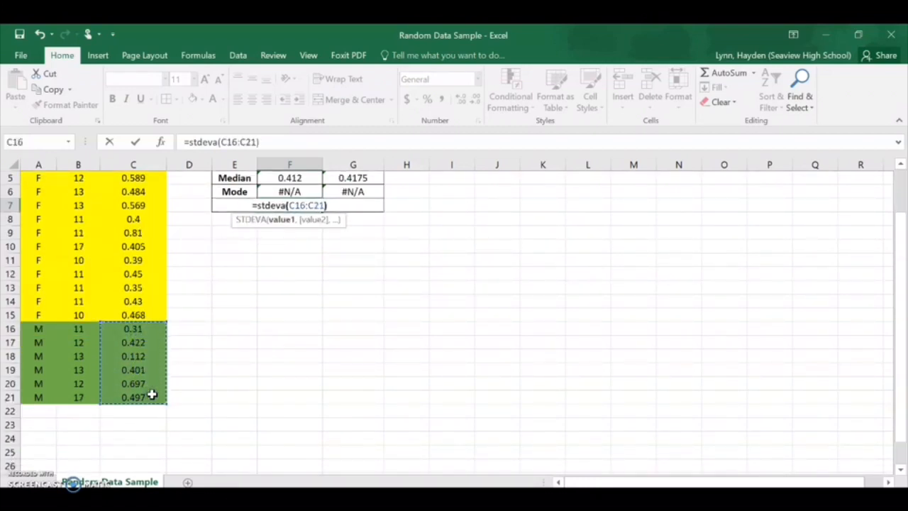
key("Return")
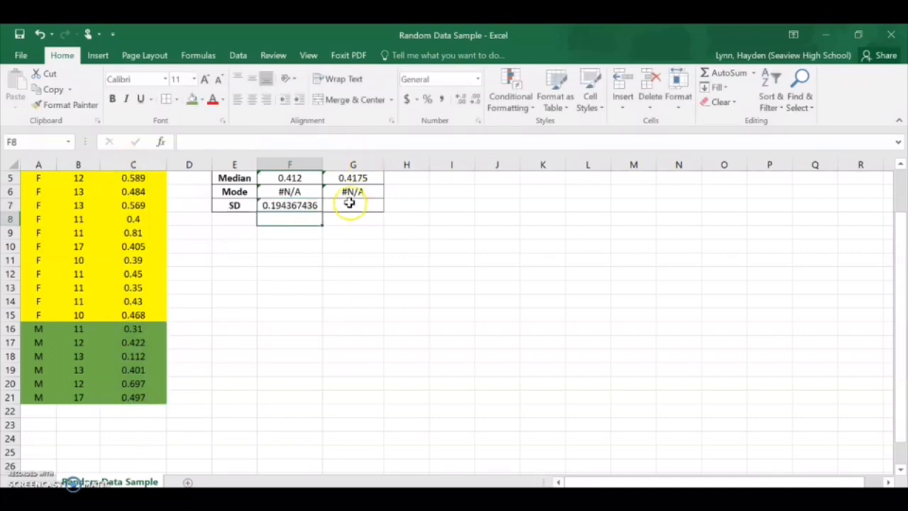
Step: Calculate the female reaction time standard deviation in G7 with the formula =STDEVA(C2:C15)
left_click(368, 206)
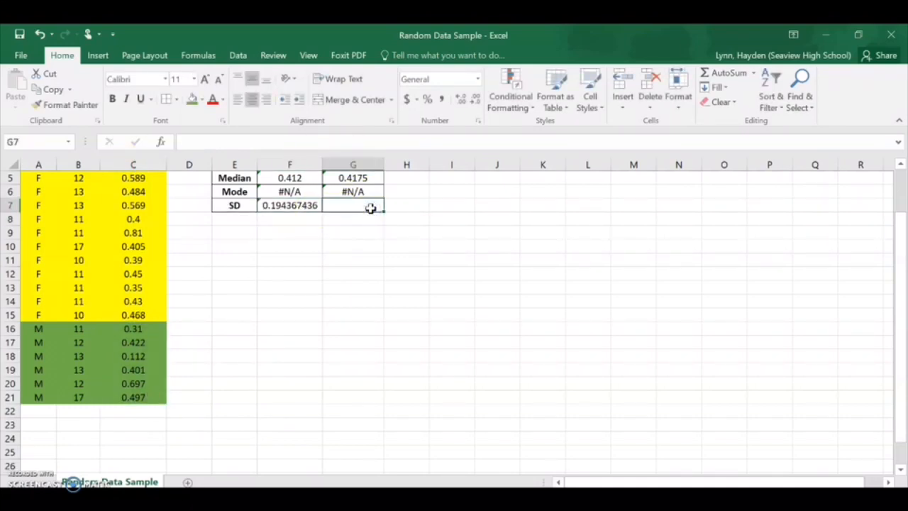
type("=stdeva")
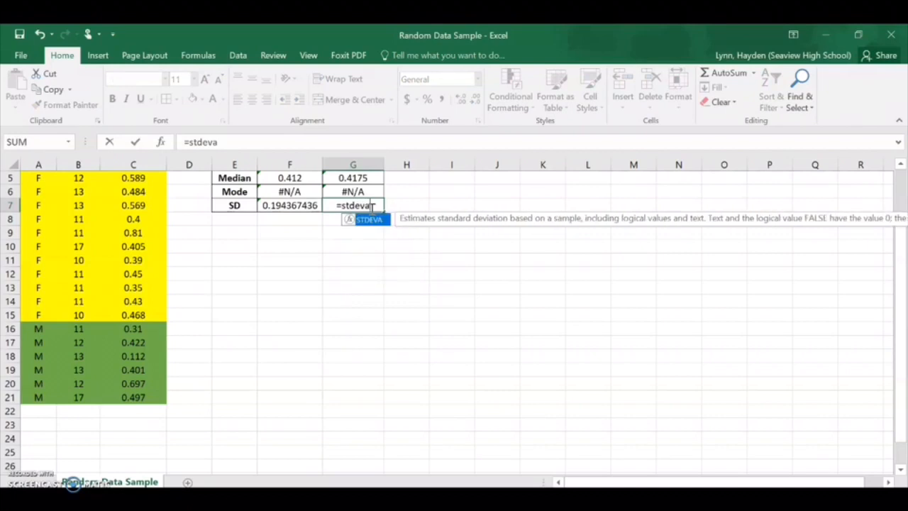
type("(")
scroll(177, 298, "up", 2)
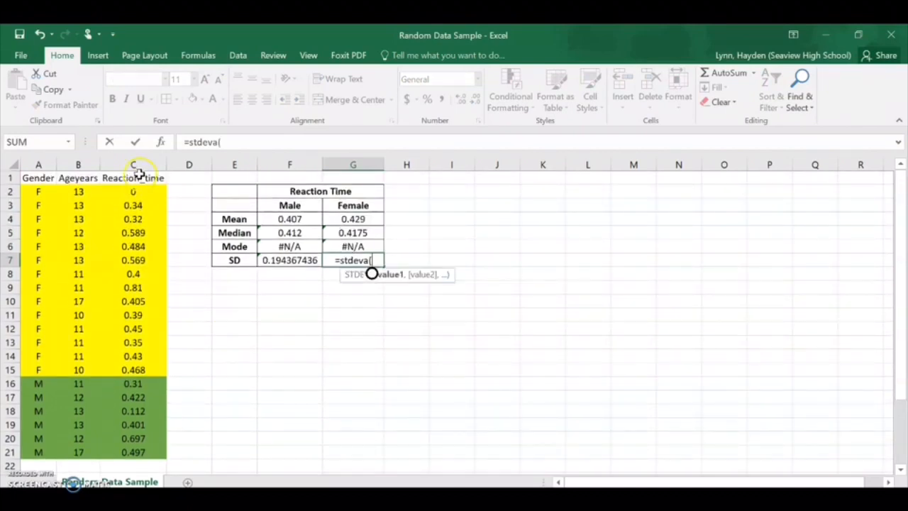
left_click_drag(140, 191, 149, 366)
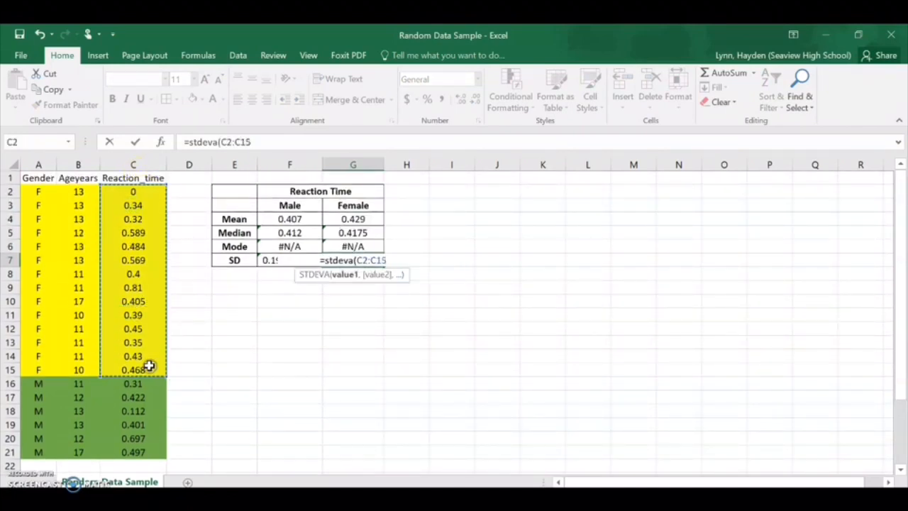
type(")")
key("Return")
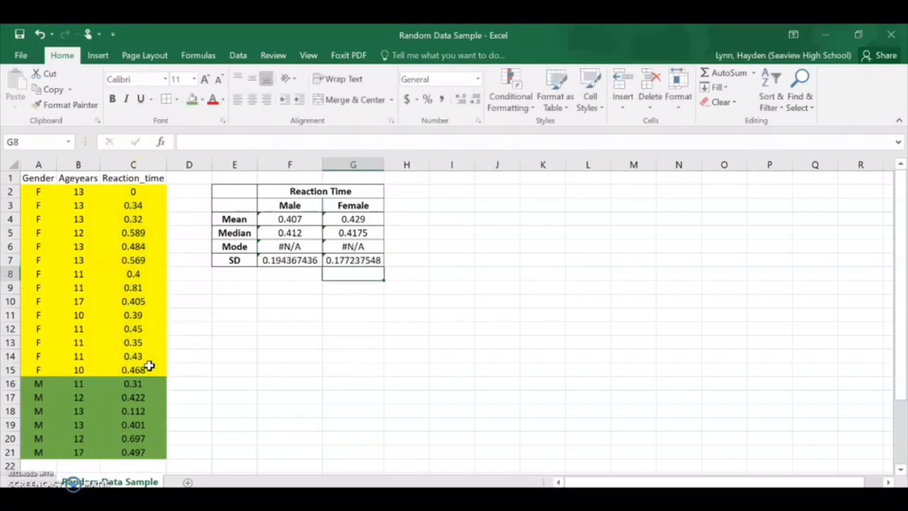
Step: Format the male and female standard deviations in F7 and G7 to three decimal places
left_click(303, 262)
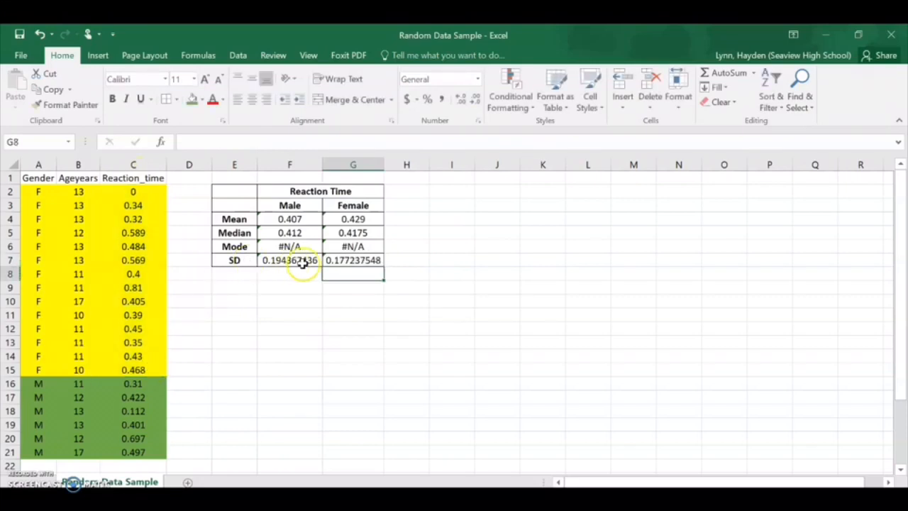
left_click(459, 101)
left_click(474, 102)
left_click(474, 101)
left_click(474, 102)
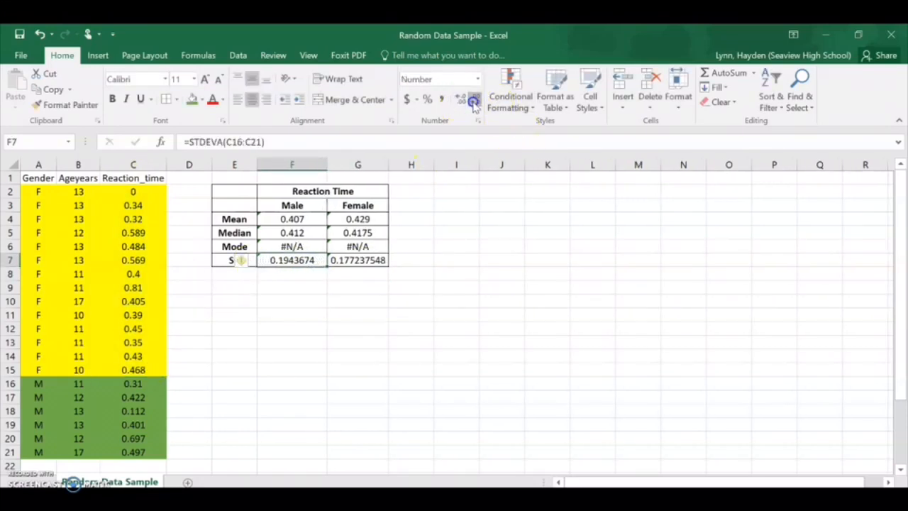
left_click(474, 102)
left_click(474, 101)
left_click(365, 261)
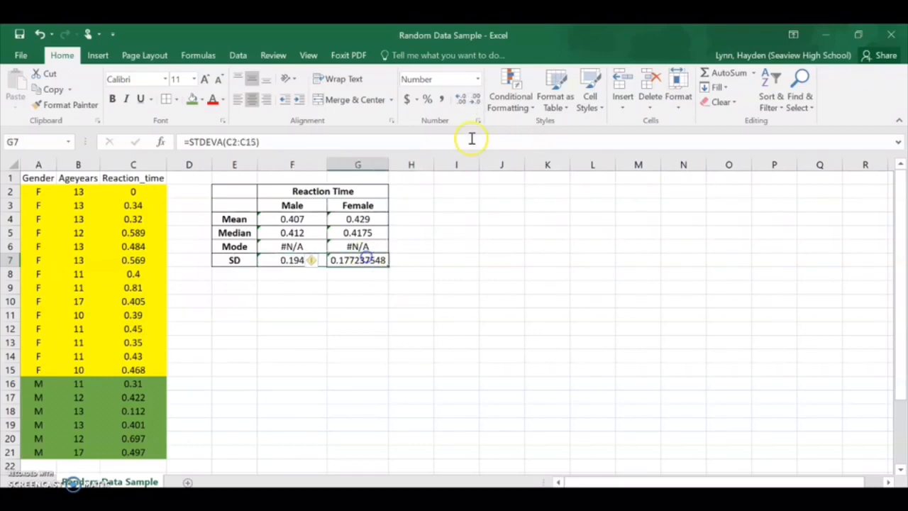
left_click(474, 102)
left_click(474, 102)
left_click(473, 101)
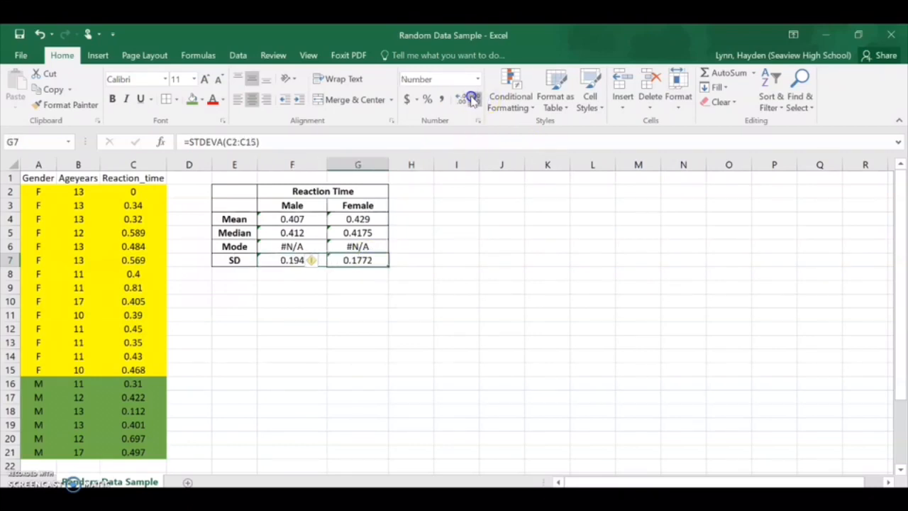
left_click(473, 101)
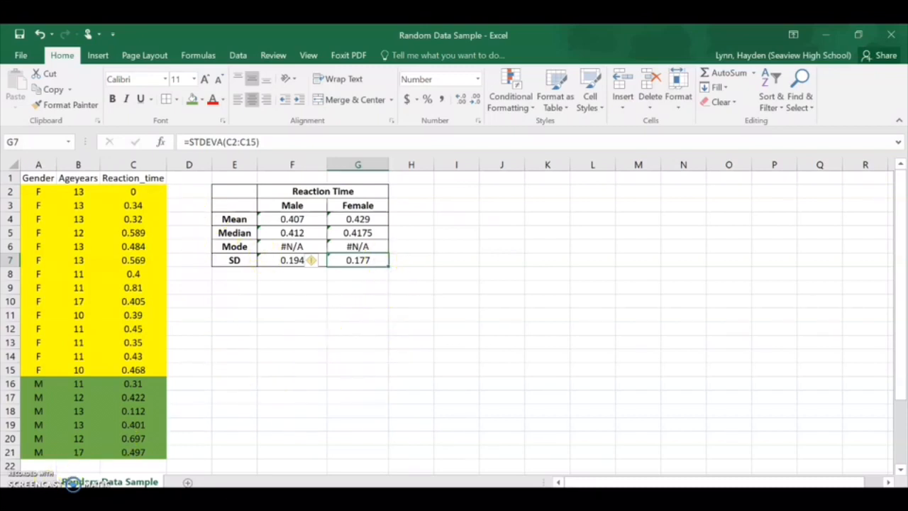
left_click(348, 357)
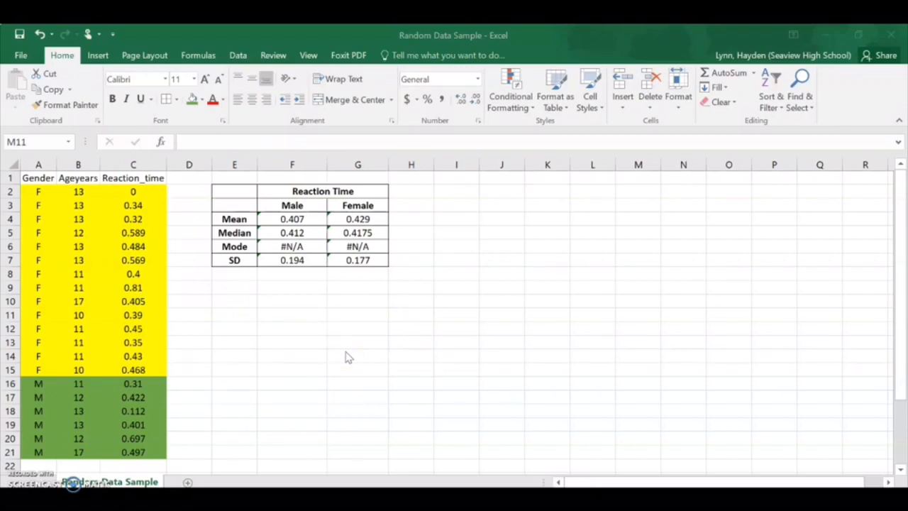
Step: Insert a clustered column chart of the male and female means from E3:G4 and move it away from the table
left_click(361, 344)
left_click(235, 207)
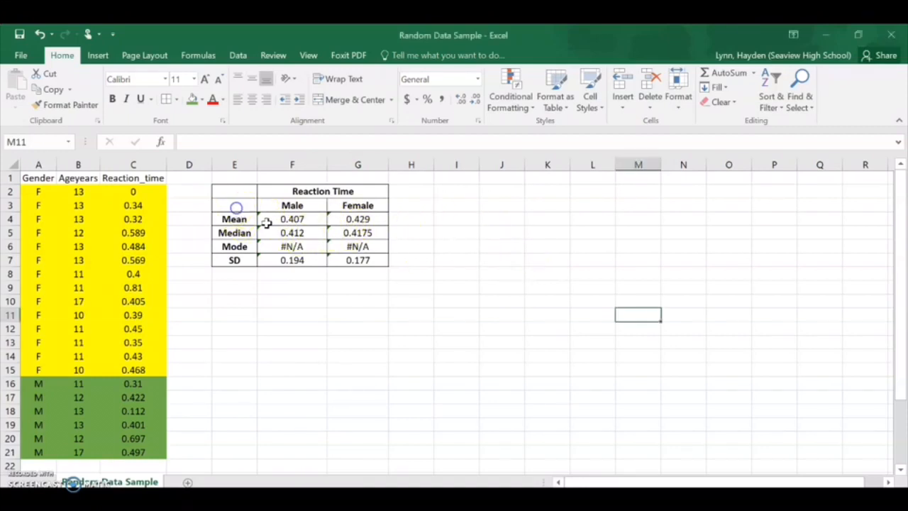
left_click_drag(236, 204, 376, 220)
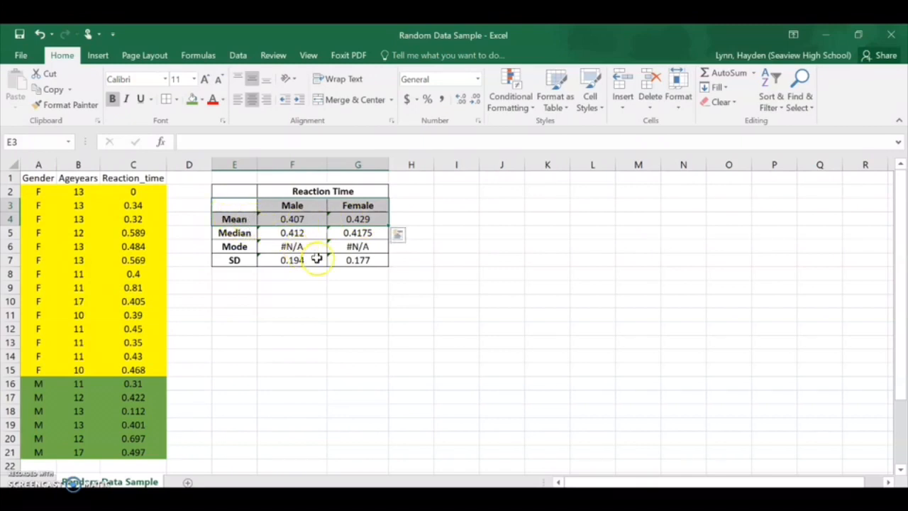
left_click(97, 56)
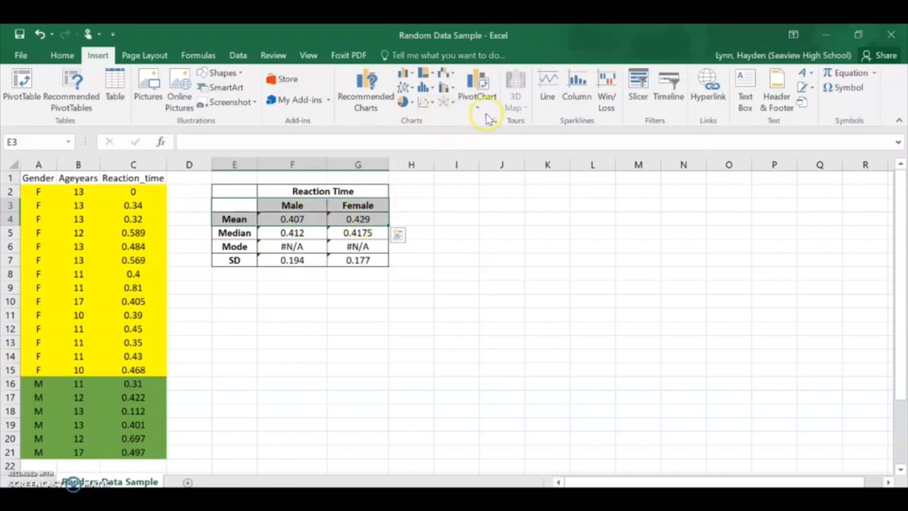
left_click(411, 75)
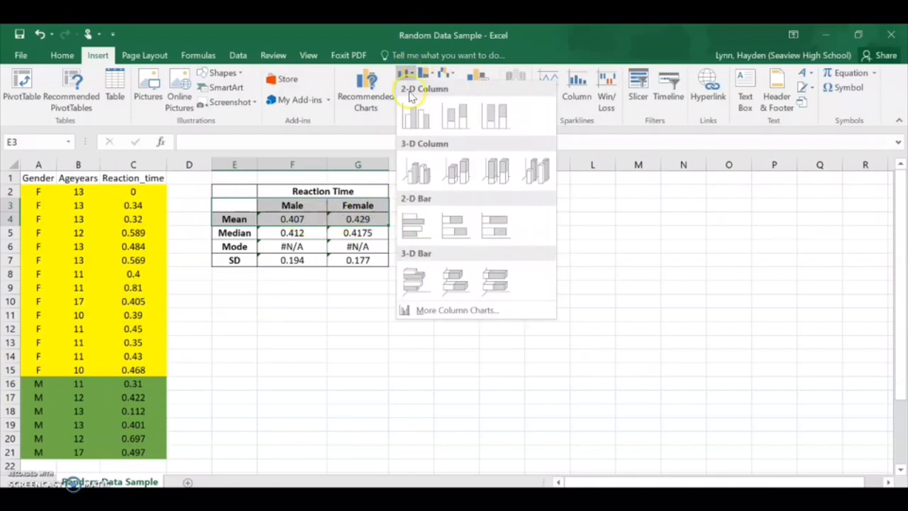
left_click(419, 119)
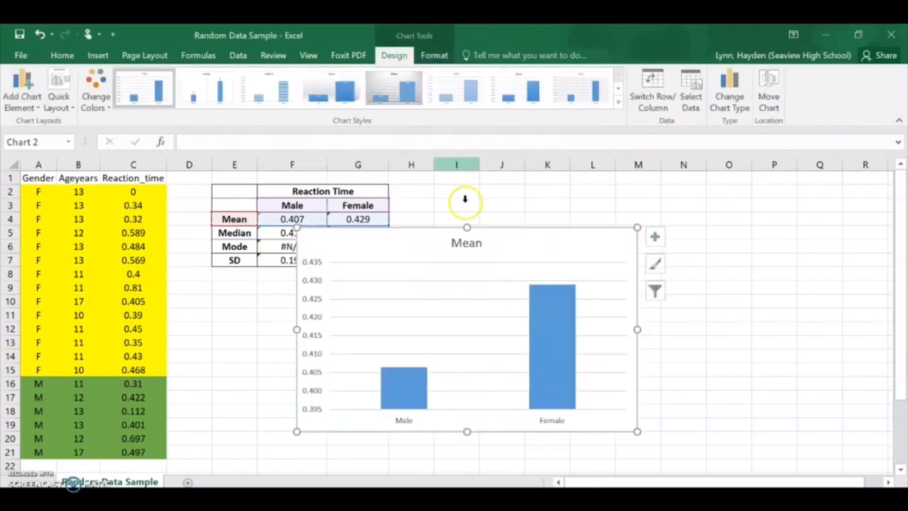
left_click_drag(525, 245, 647, 204)
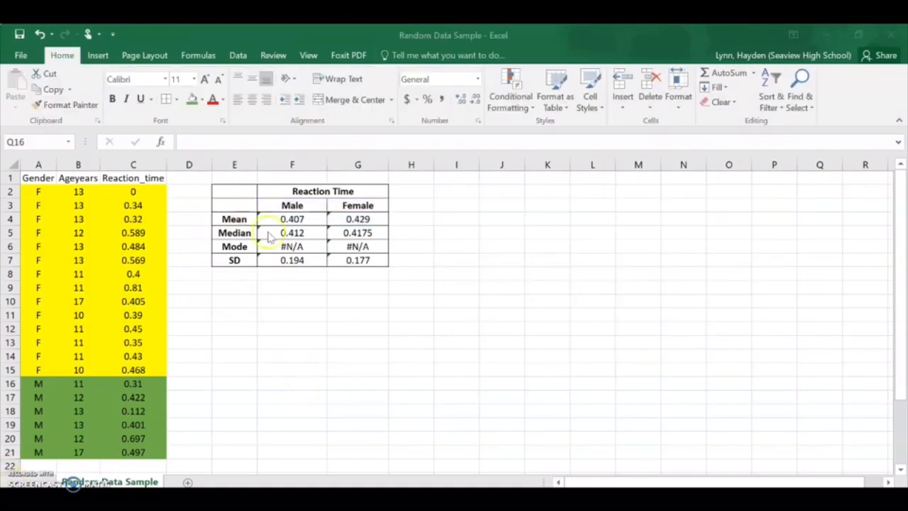
left_click(246, 206)
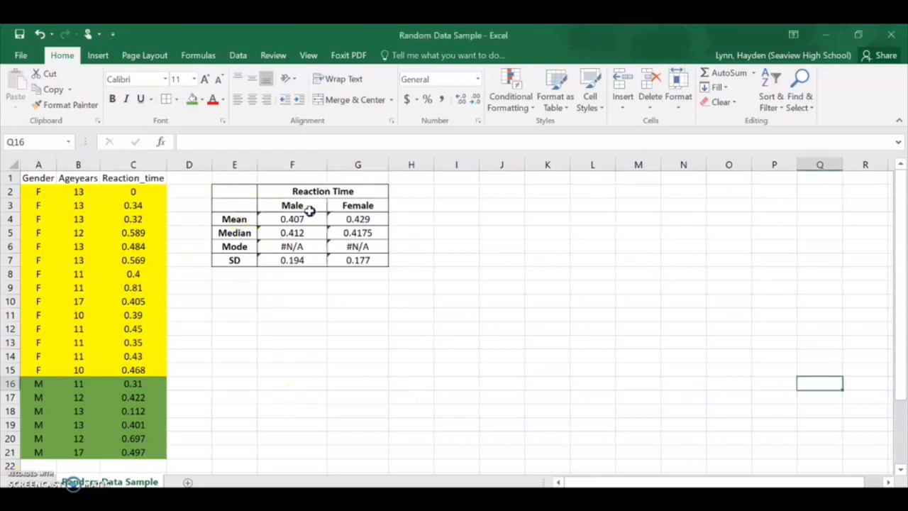
left_click_drag(248, 206, 357, 217)
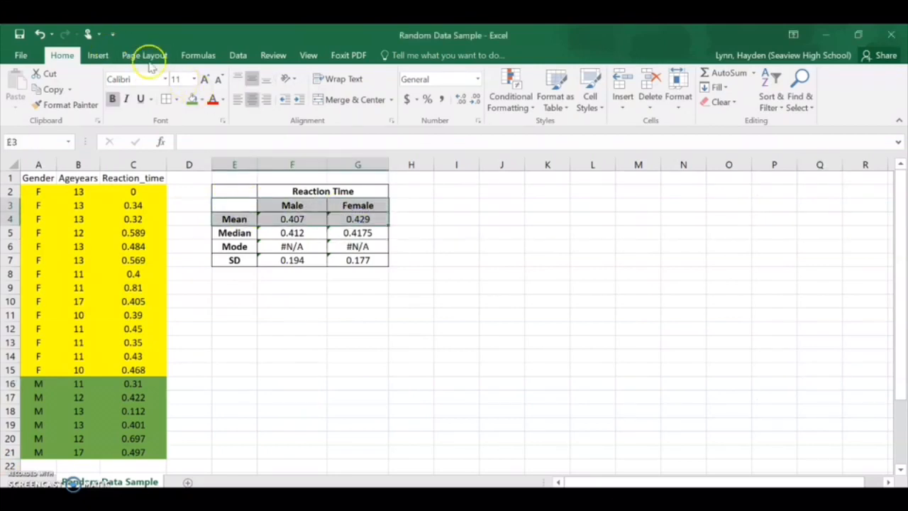
left_click(98, 55)
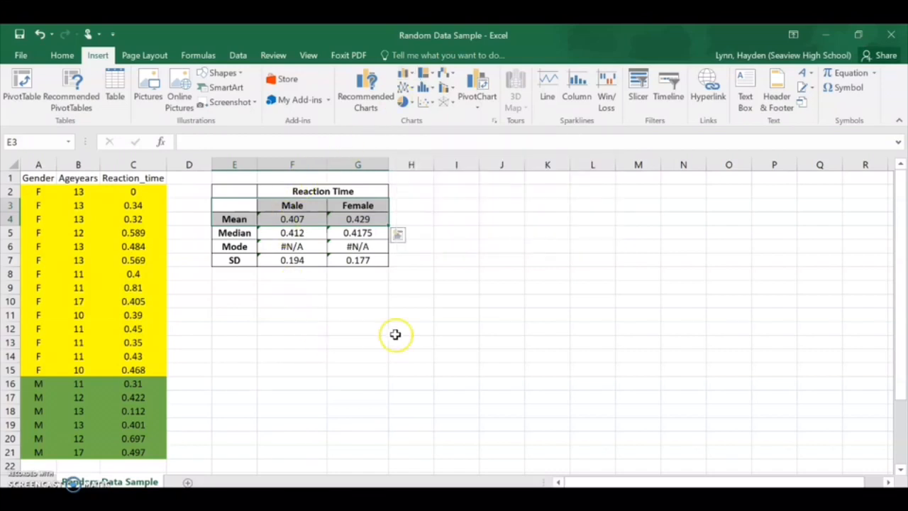
Step: Insert a blank clustered column chart without any preselected data and place it beside the reaction time table
left_click(495, 244)
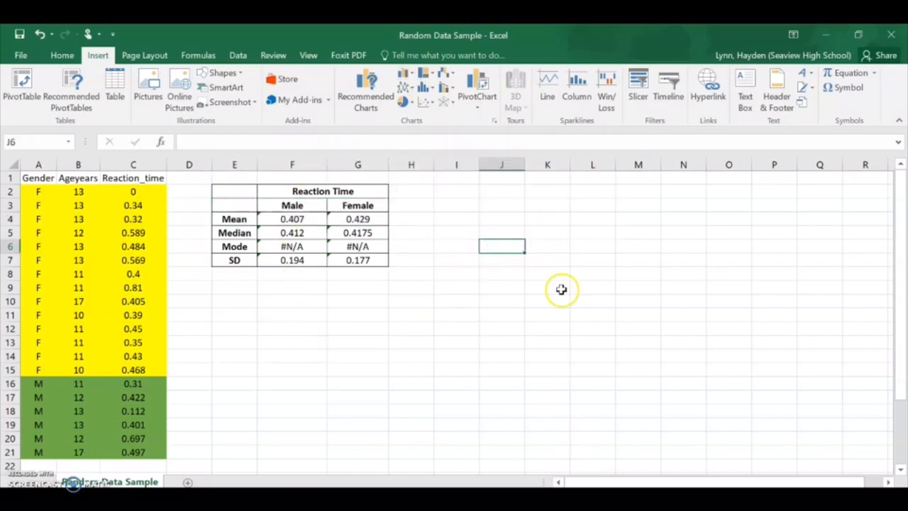
left_click(410, 73)
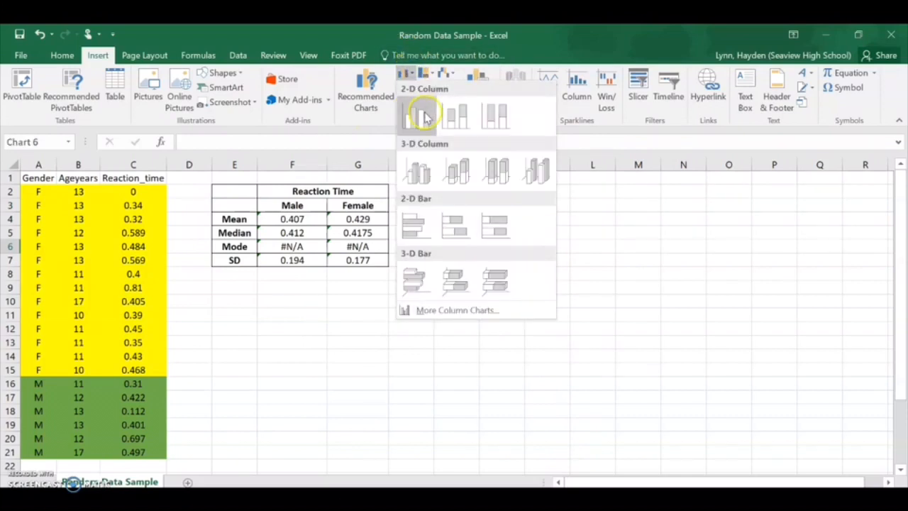
left_click(416, 115)
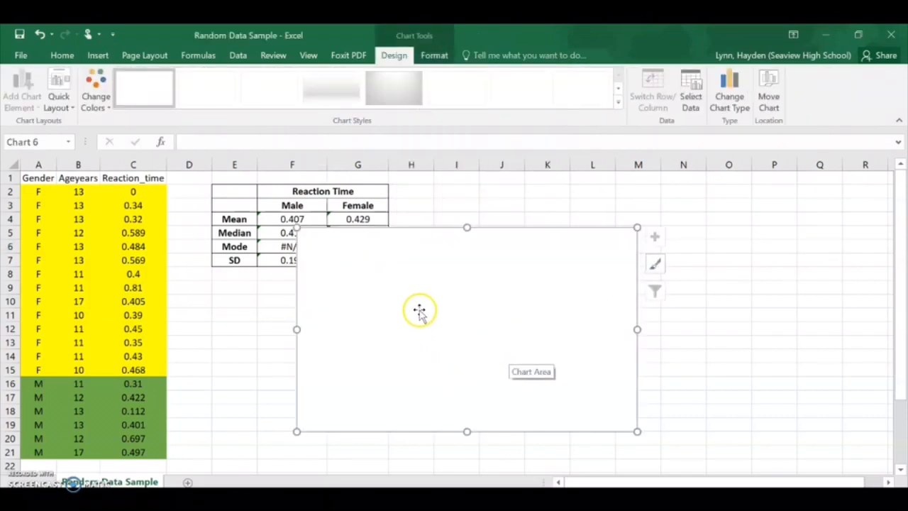
left_click_drag(417, 310, 552, 281)
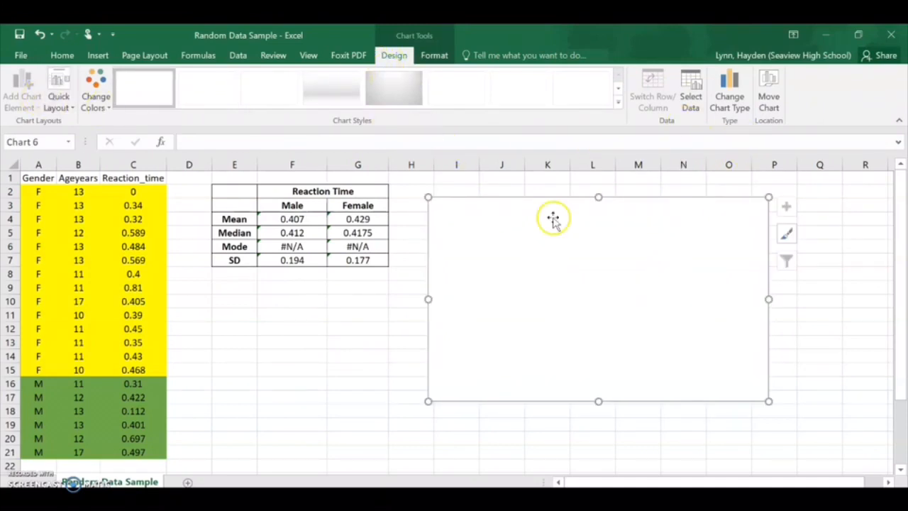
Step: Add a data series to the blank chart using the male and female means in F4:G4 as its values
left_click(691, 105)
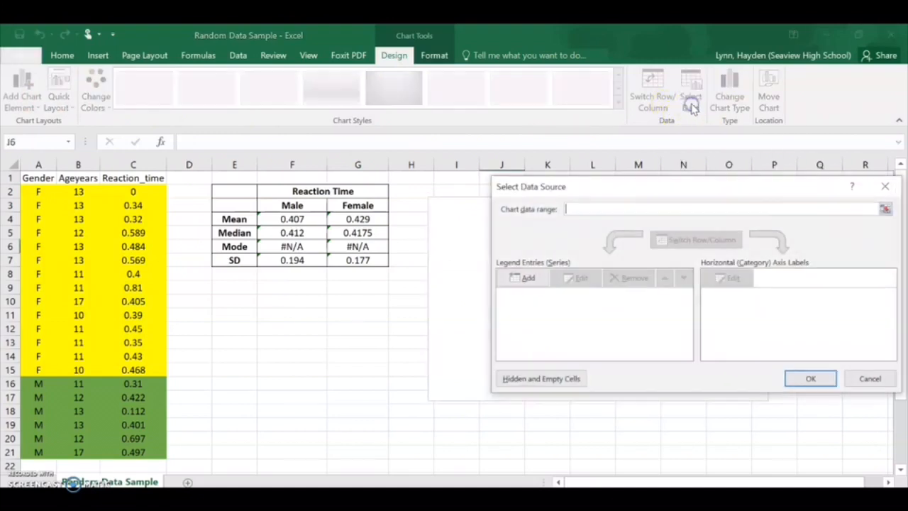
left_click(532, 278)
left_click(613, 272)
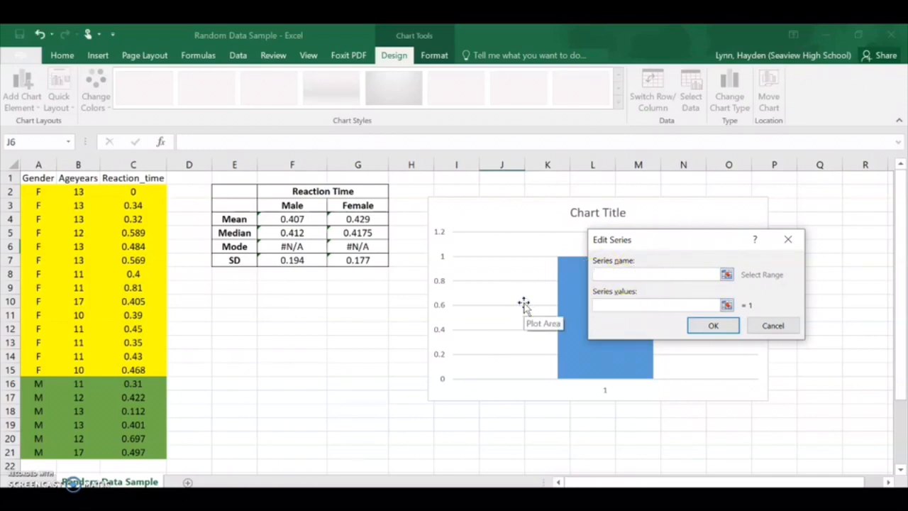
left_click_drag(286, 220, 346, 220)
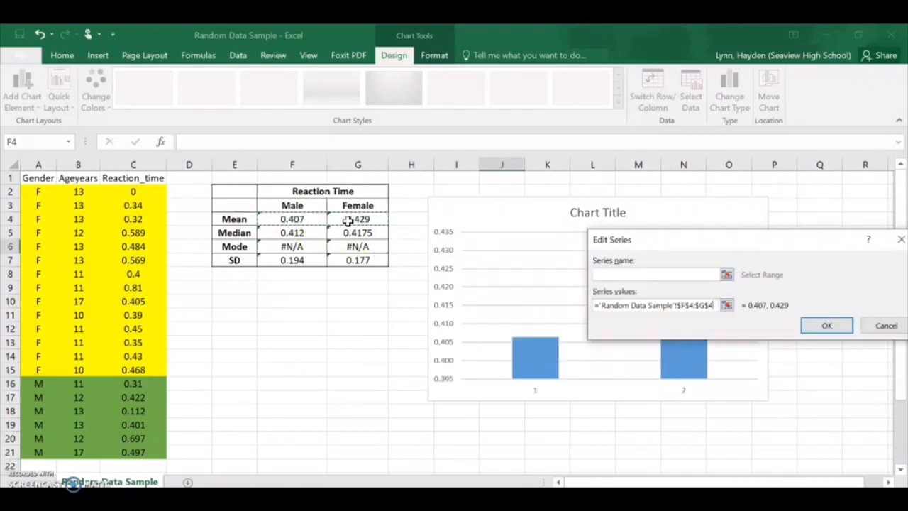
left_click(823, 327)
Step: Set the chart's horizontal axis labels to the Male and Female headings in F3:G3 and apply the data source
left_click_drag(728, 197, 313, 46)
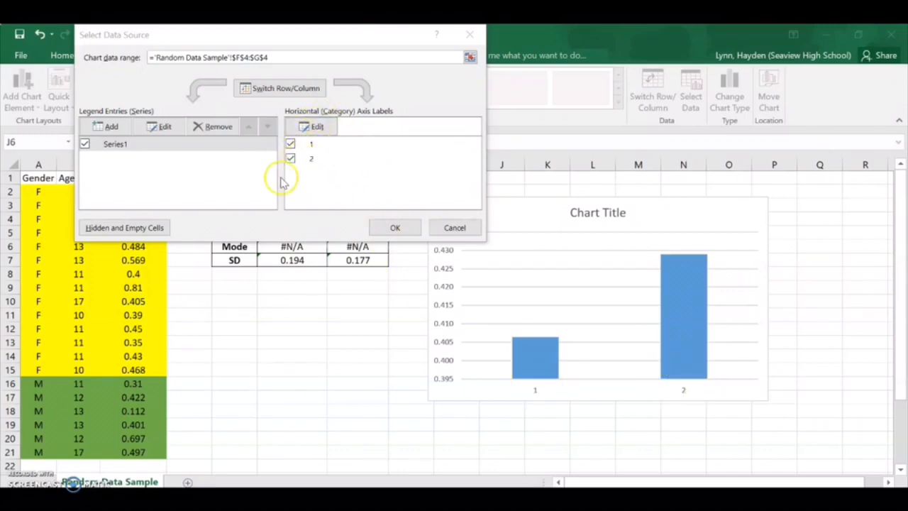
left_click(317, 126)
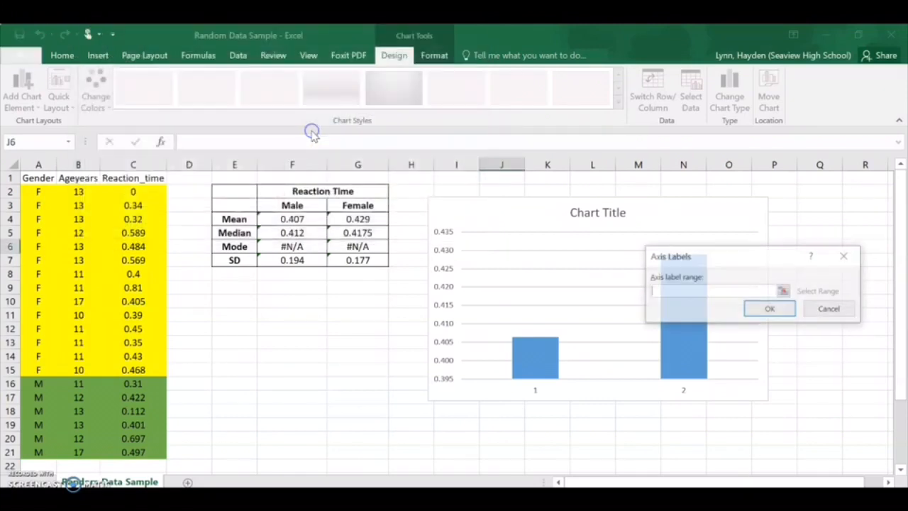
left_click_drag(290, 205, 357, 205)
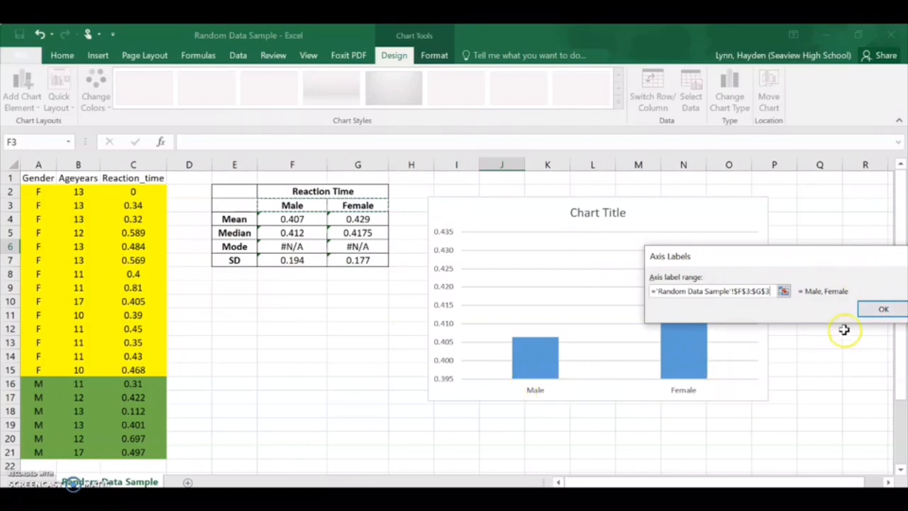
left_click(884, 309)
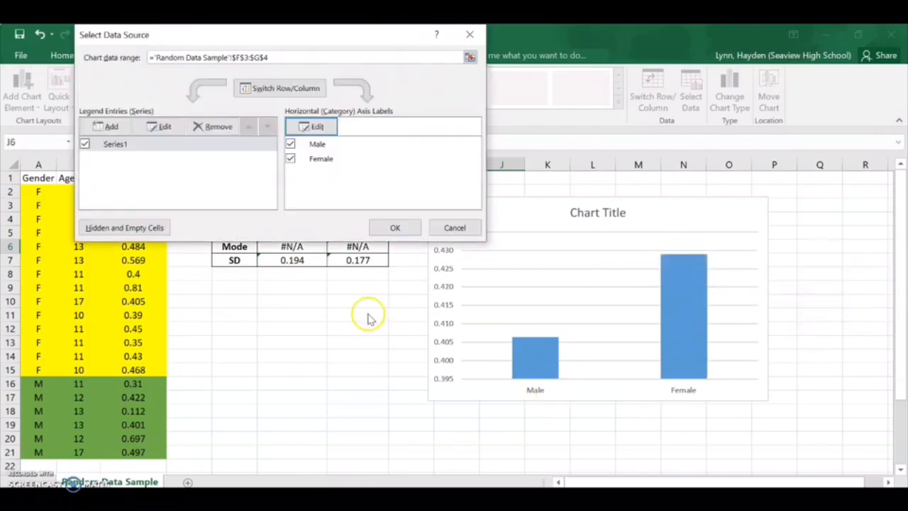
left_click(395, 228)
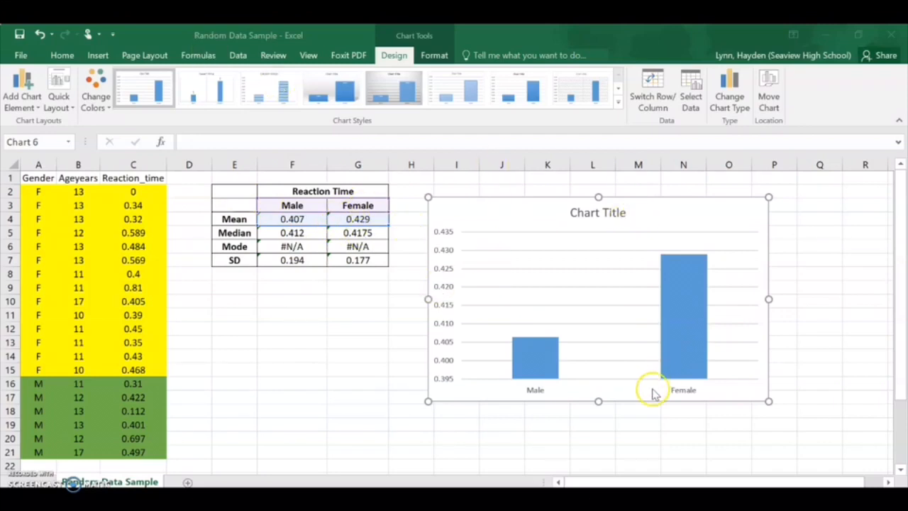
Step: Delete the chart title and add a primary vertical axis title to the chart
left_click(608, 217)
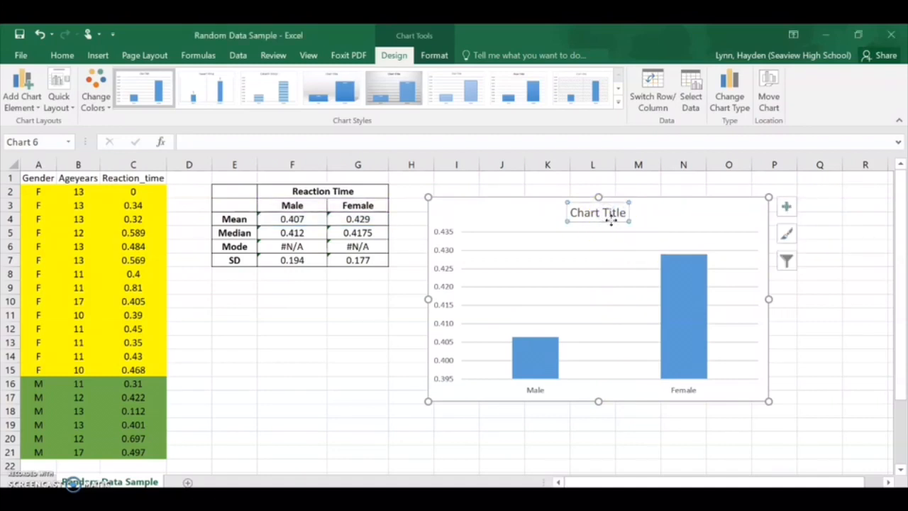
key("Delete")
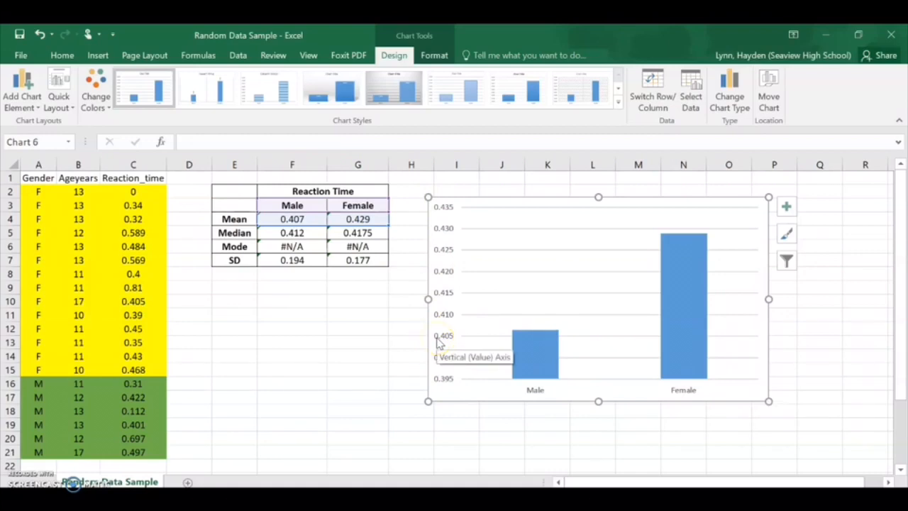
left_click(28, 105)
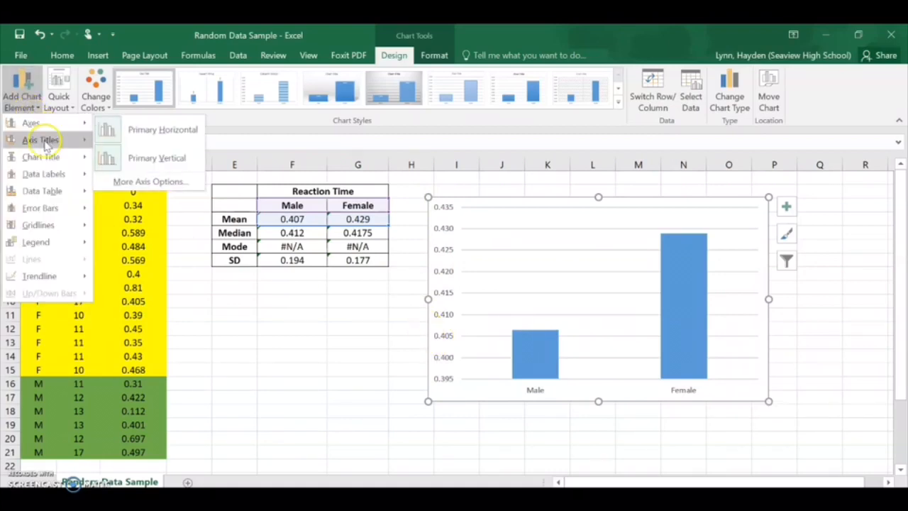
mouse_move(46, 144)
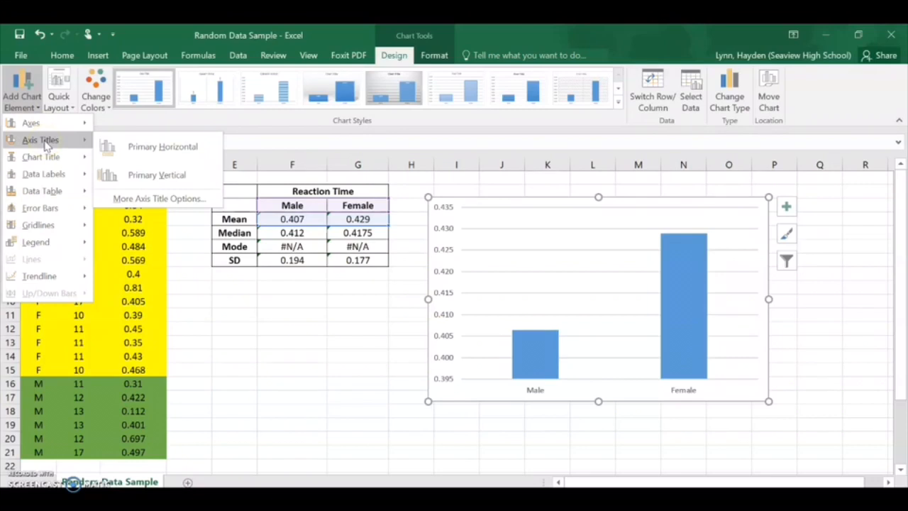
left_click(161, 184)
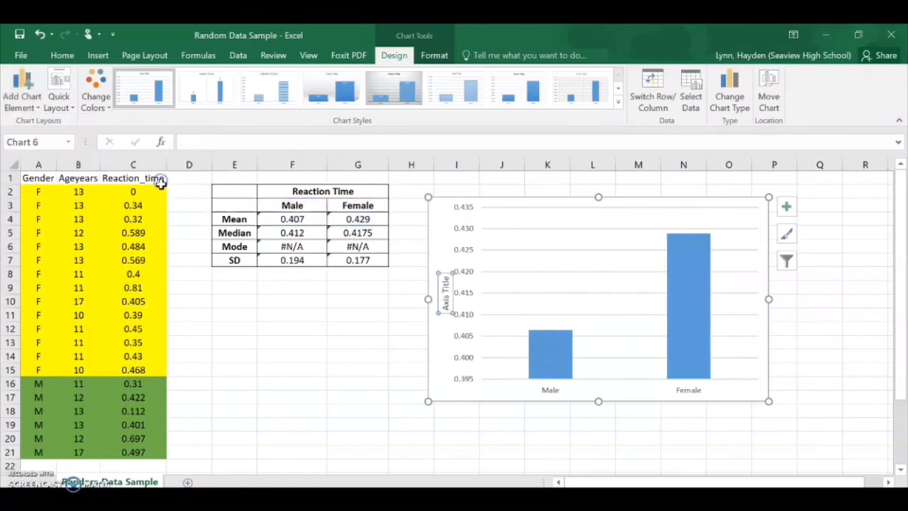
Step: Change the vertical axis title's text to "Reaction time (s)"
left_click(446, 289)
left_click_drag(445, 284, 476, 319)
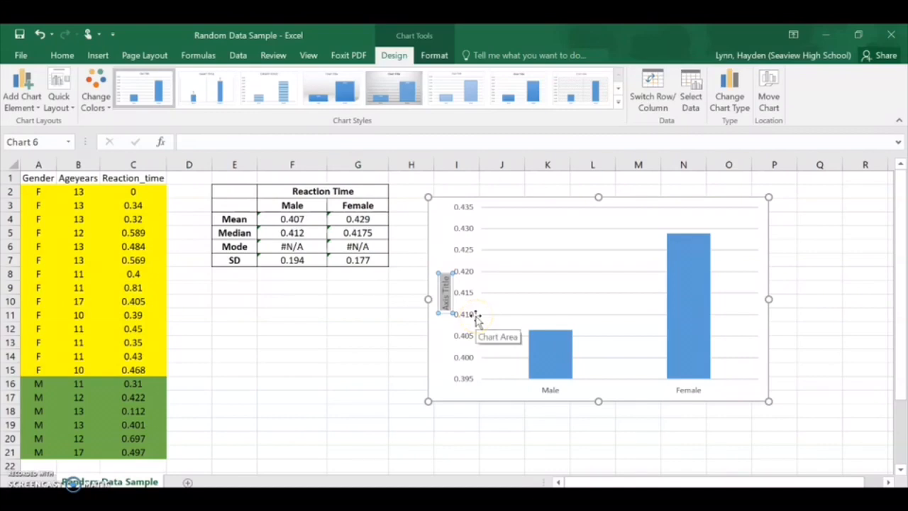
type("Reaction time (s")
key("Return")
key("BackSpace")
left_click(388, 304)
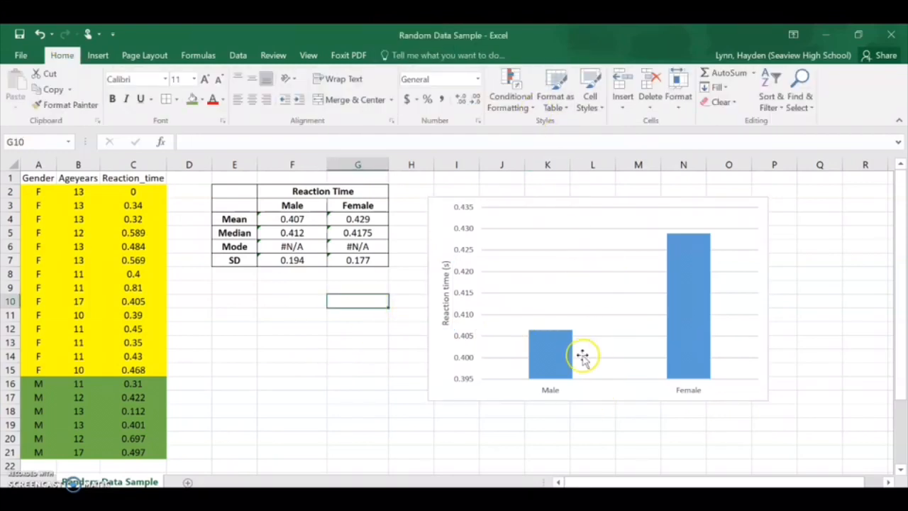
left_click(631, 394)
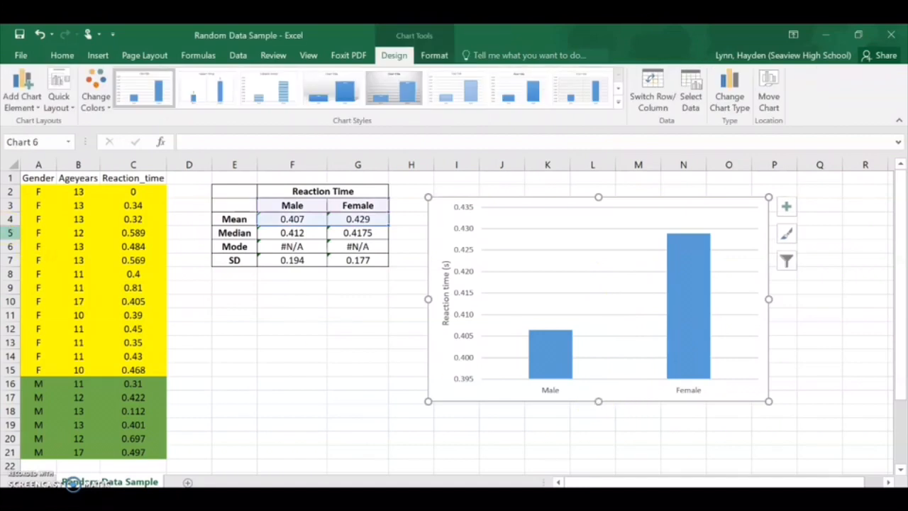
Step: Add a primary horizontal axis title to the chart and set its text to "Gender"
left_click(26, 110)
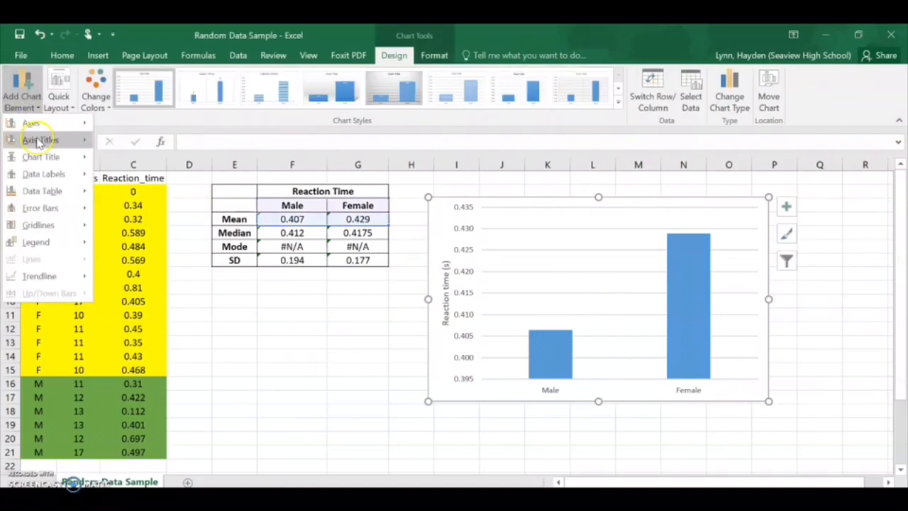
mouse_move(42, 140)
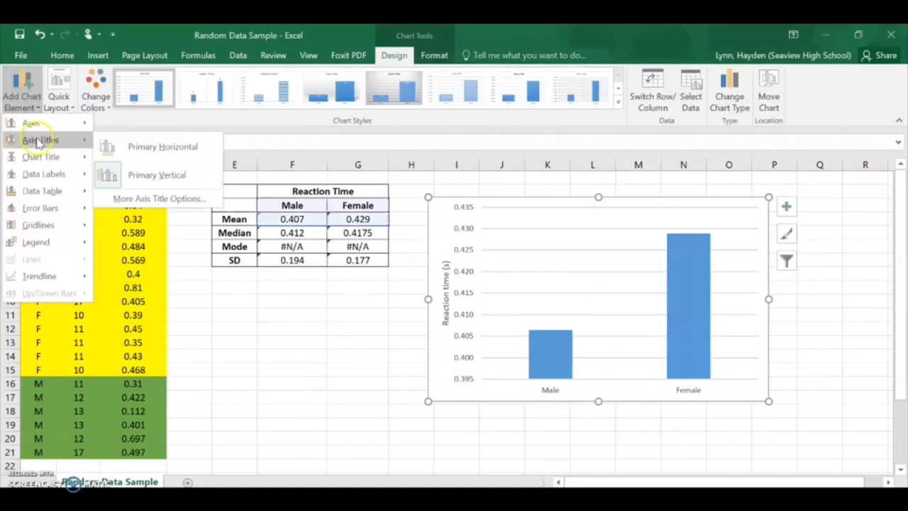
left_click(151, 155)
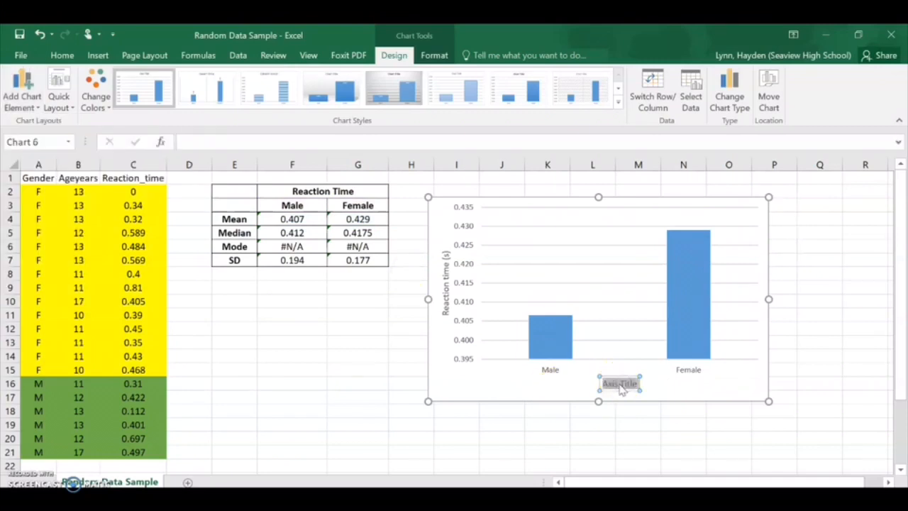
key("BackSpace")
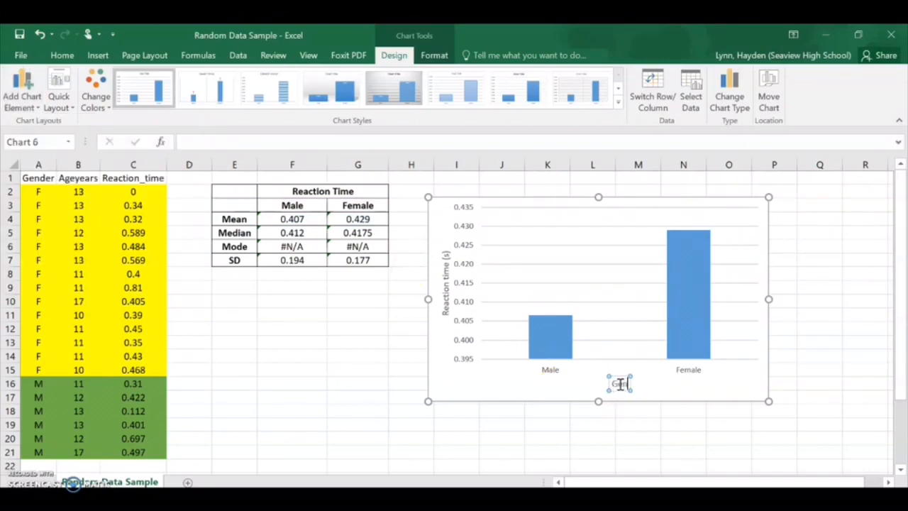
left_click(500, 389)
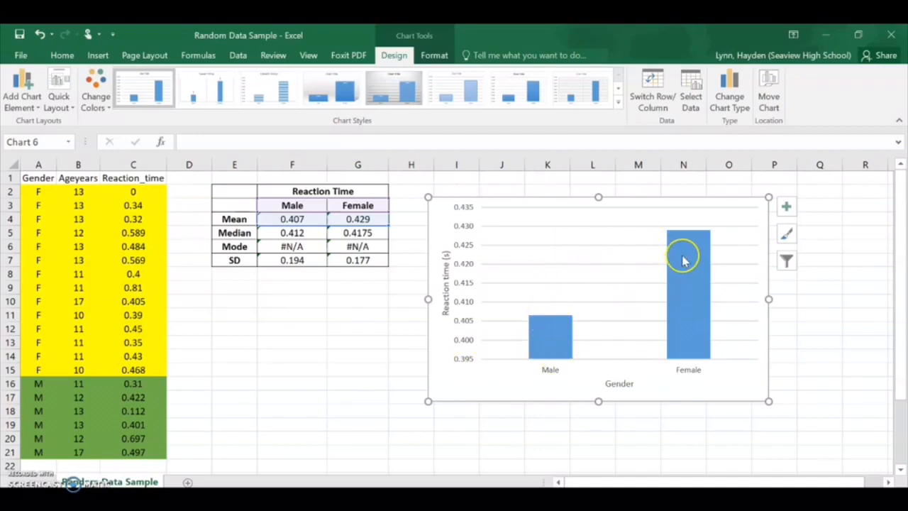
Step: Set the minimum bound of the chart's vertical axis to 0
left_click(468, 361)
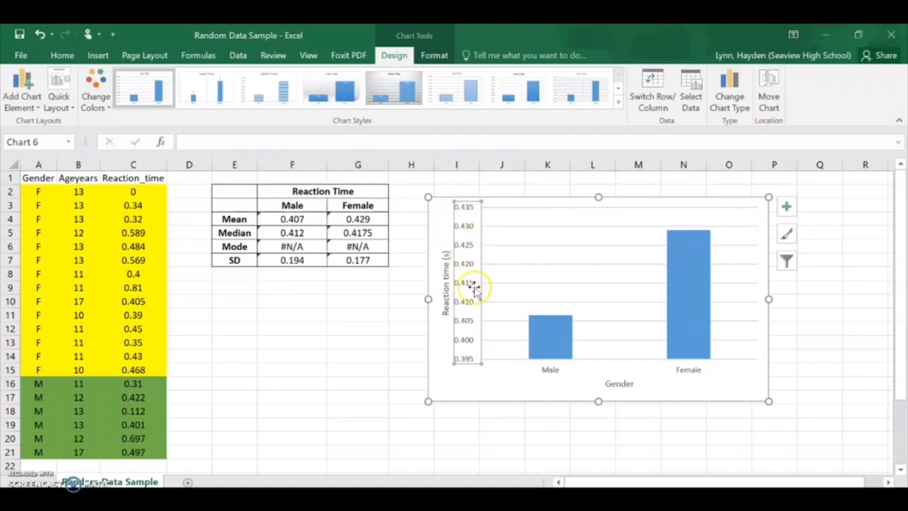
double_click(468, 342)
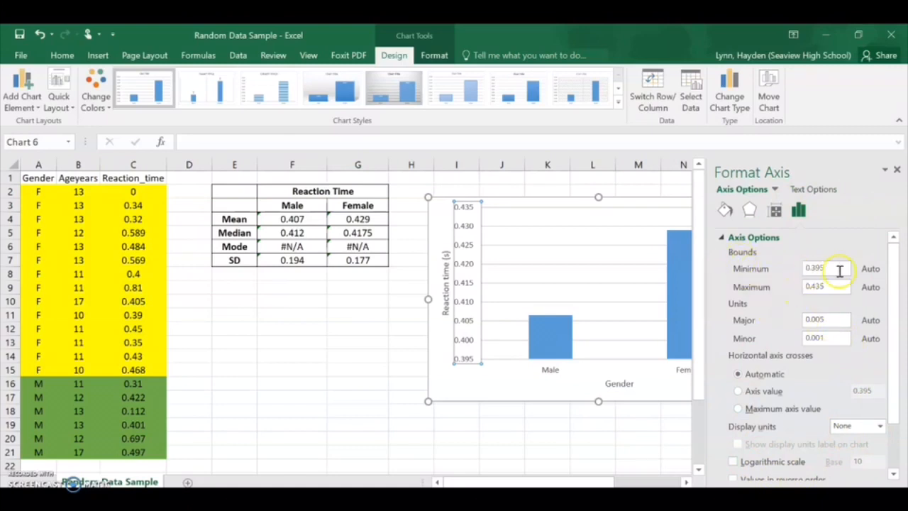
left_click(840, 271)
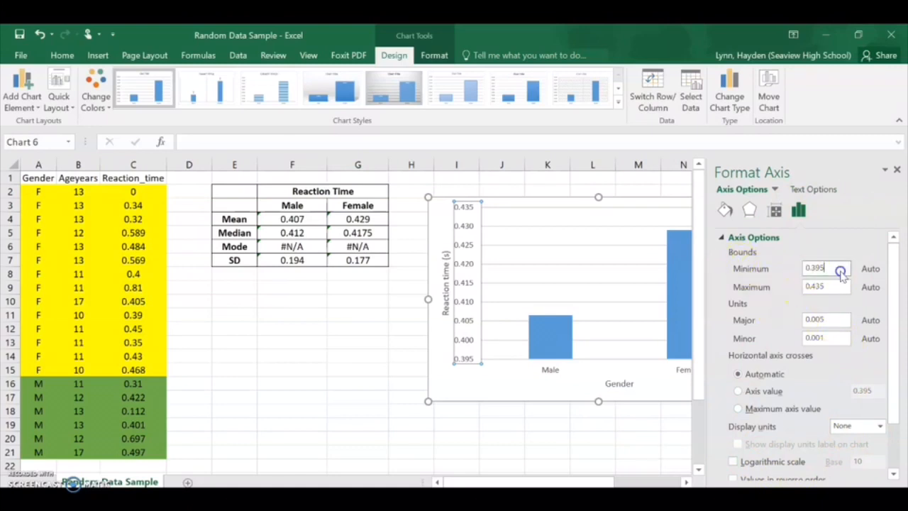
left_click_drag(841, 271, 777, 265)
type("0")
key("Return")
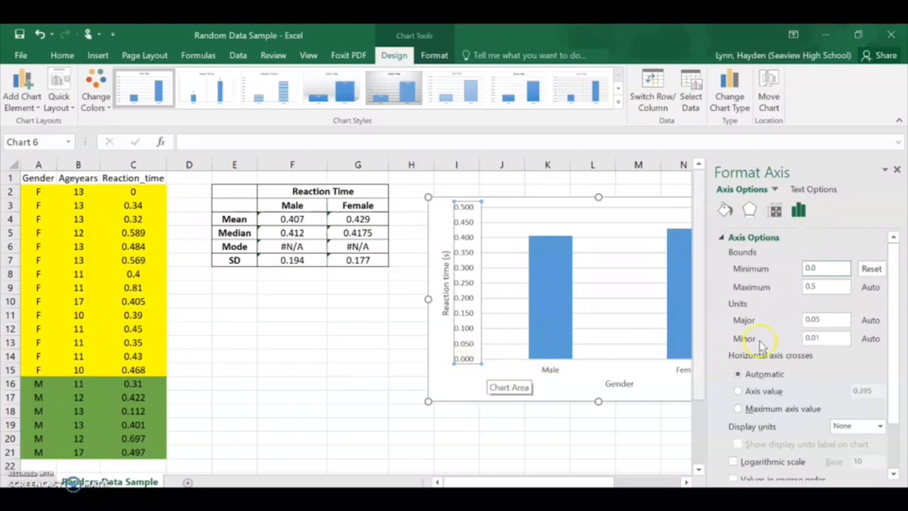
Step: Set the vertical axis major unit to 0.025, close the axis formatting and deselect the chart
left_click(837, 288)
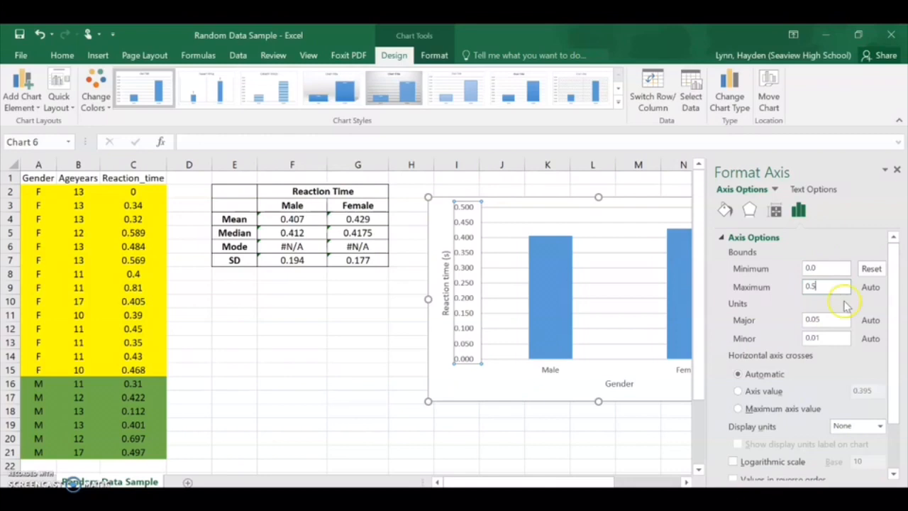
left_click(813, 318)
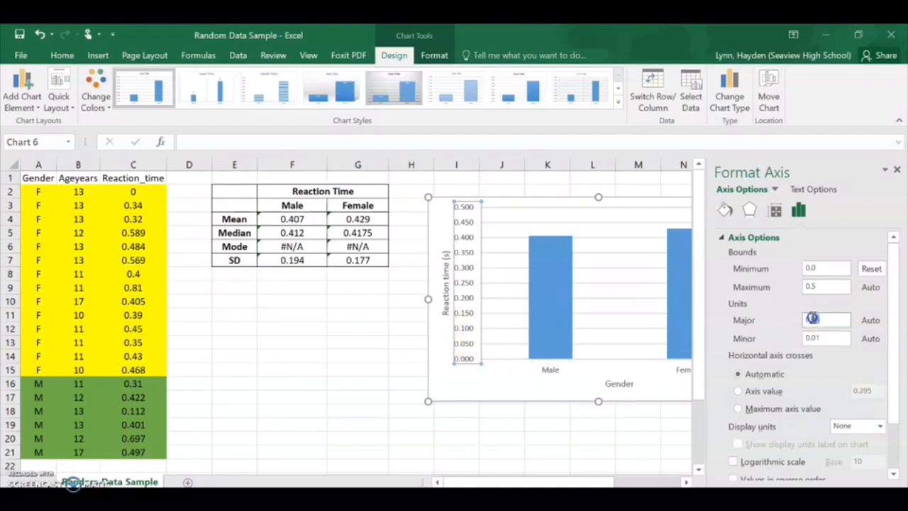
key("Return")
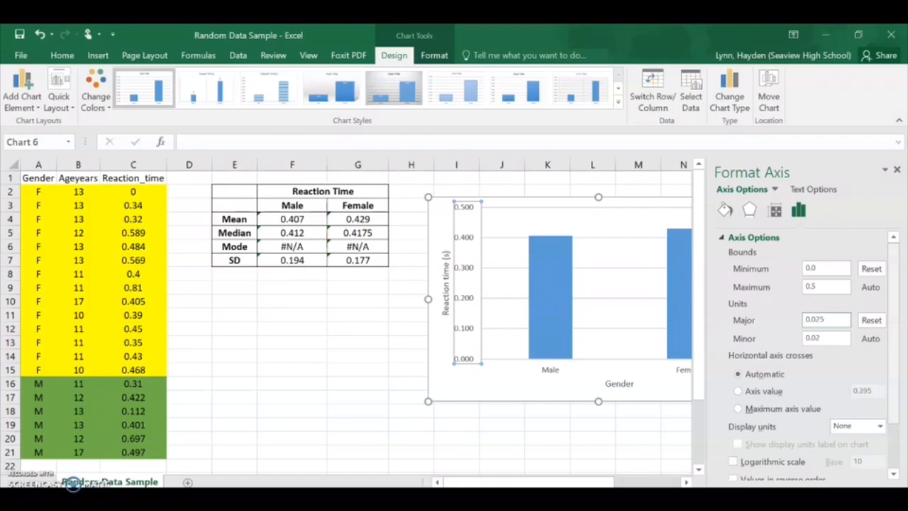
key("Return")
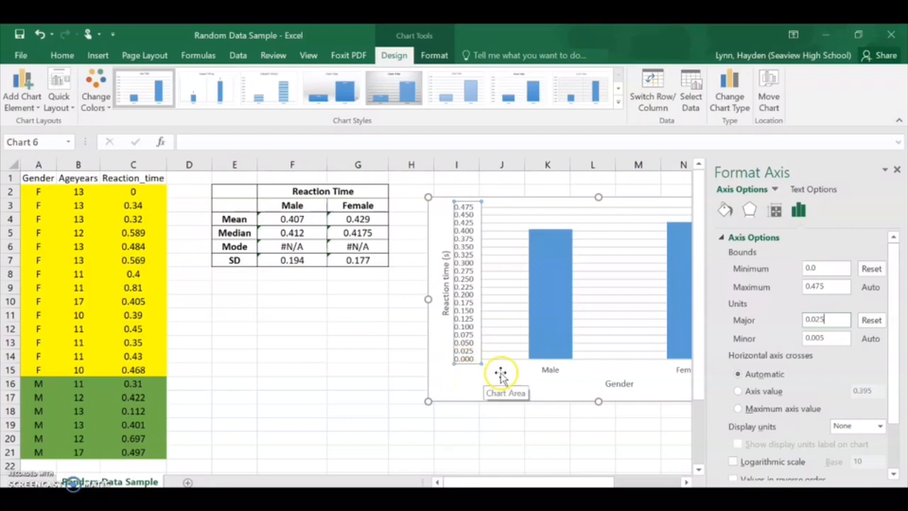
scroll(844, 316, "down", 2)
scroll(837, 384, "up", 2)
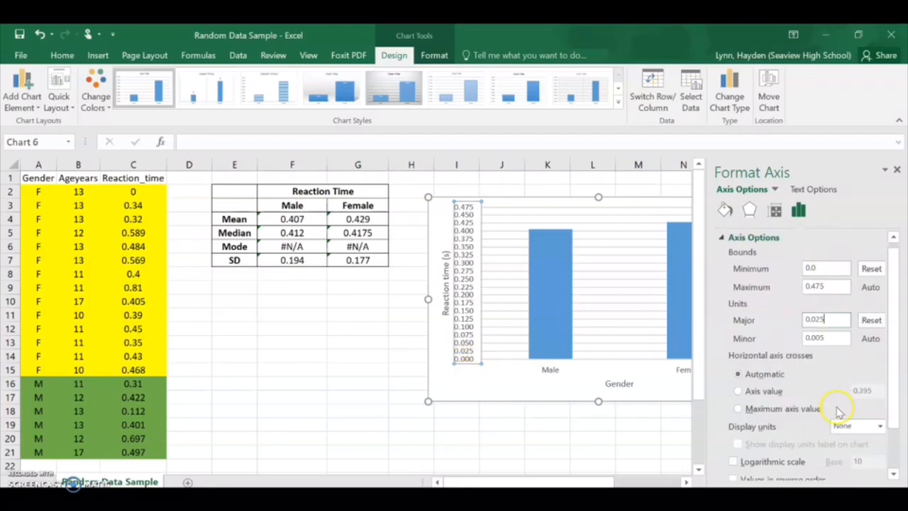
left_click(899, 173)
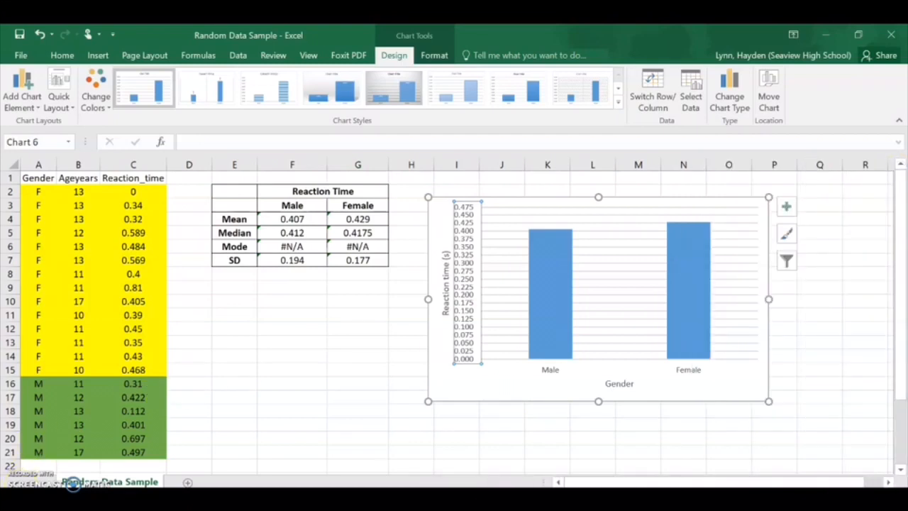
key("Escape")
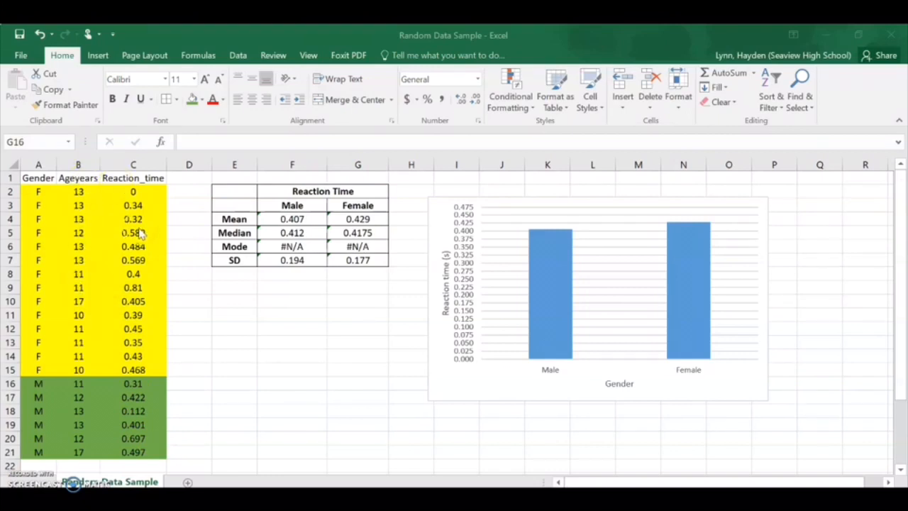
Step: Sort the data by the Ageyears column from smallest to largest
left_click(80, 192)
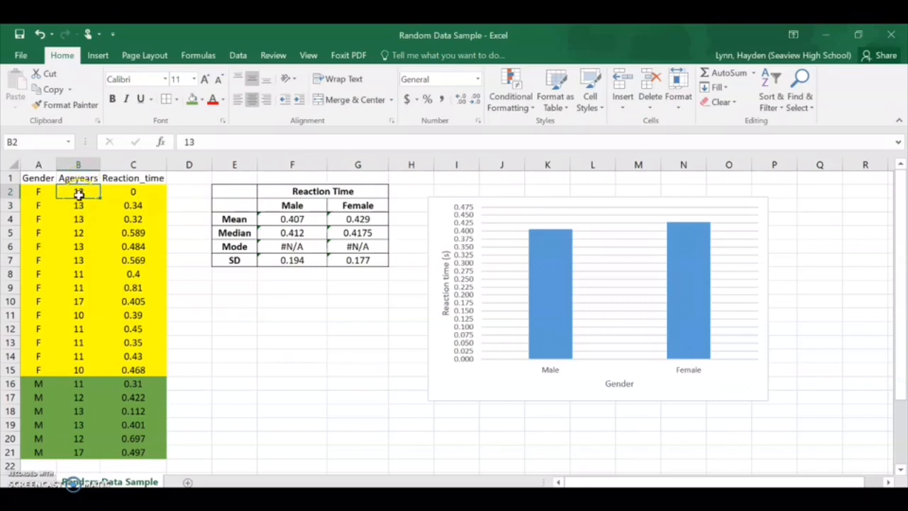
left_click(771, 103)
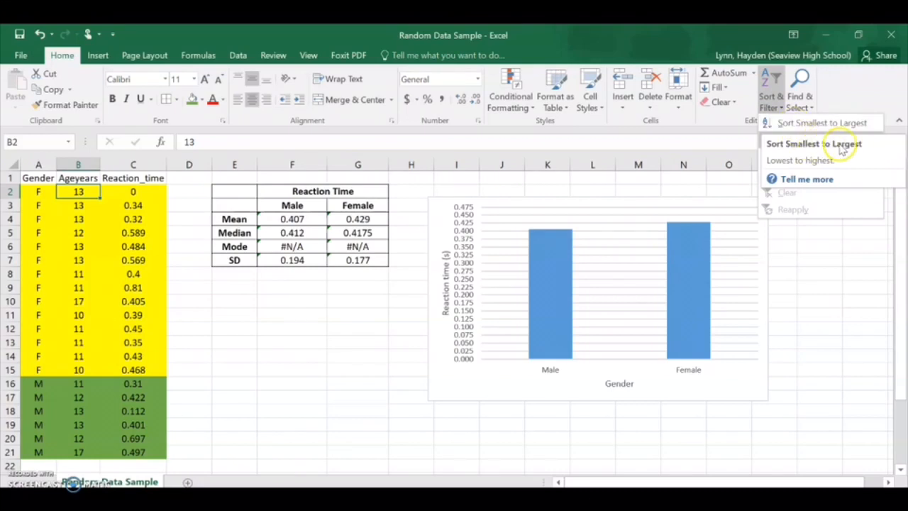
left_click(799, 124)
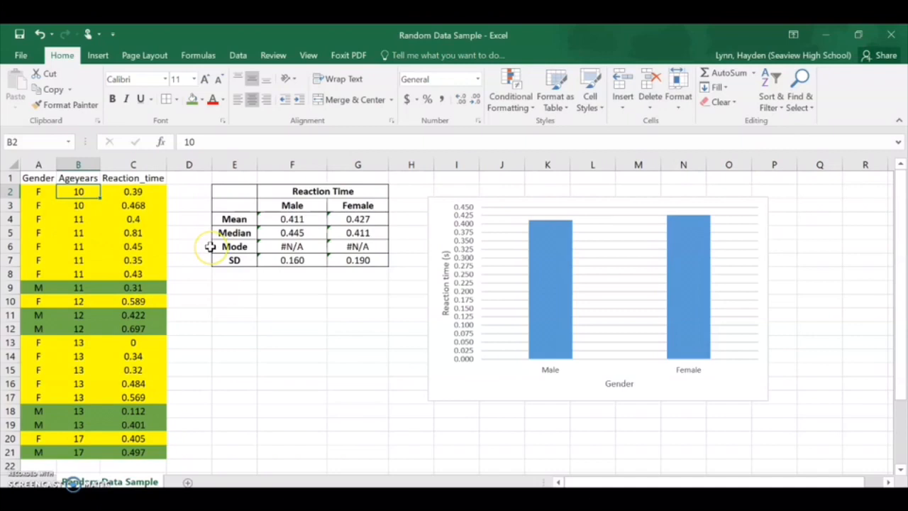
Step: Inspect which reaction time cells the male mean formula in F4 refers to in the sorted data
left_click(295, 220)
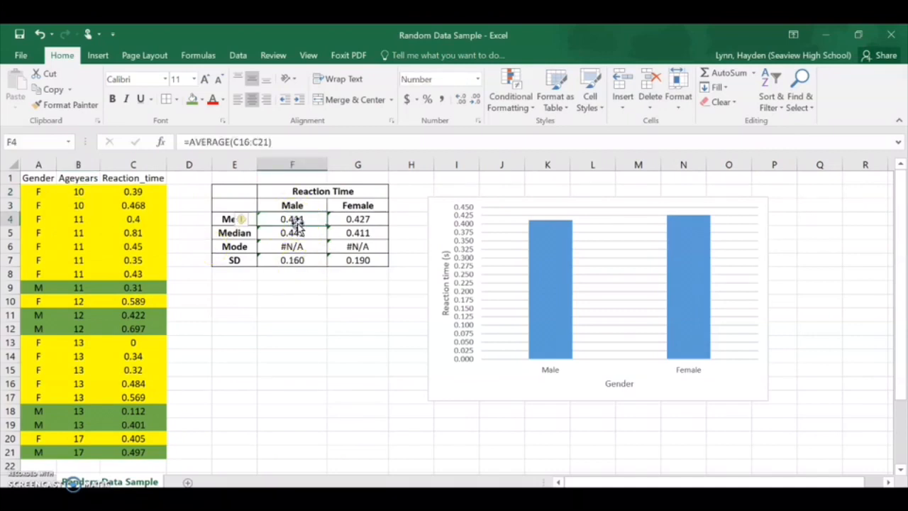
left_click(262, 143)
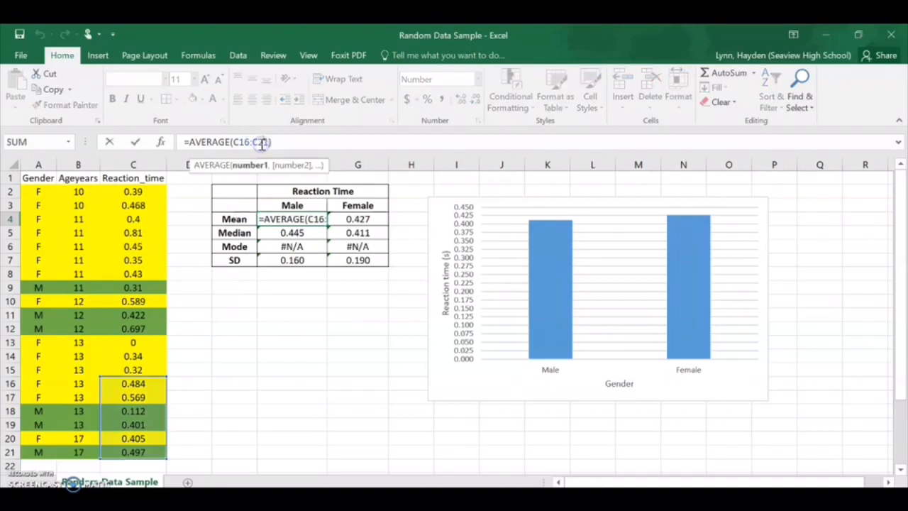
scroll(194, 359, "down", 1)
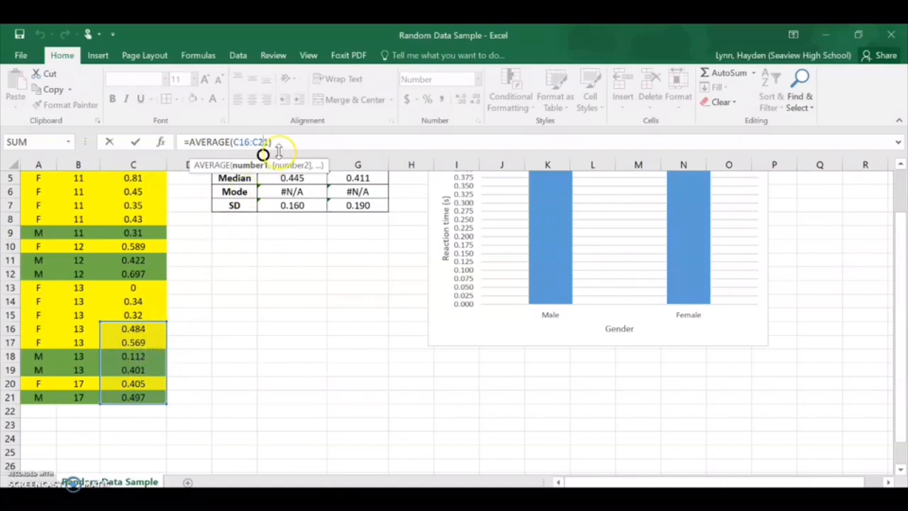
scroll(158, 377, "up", 2)
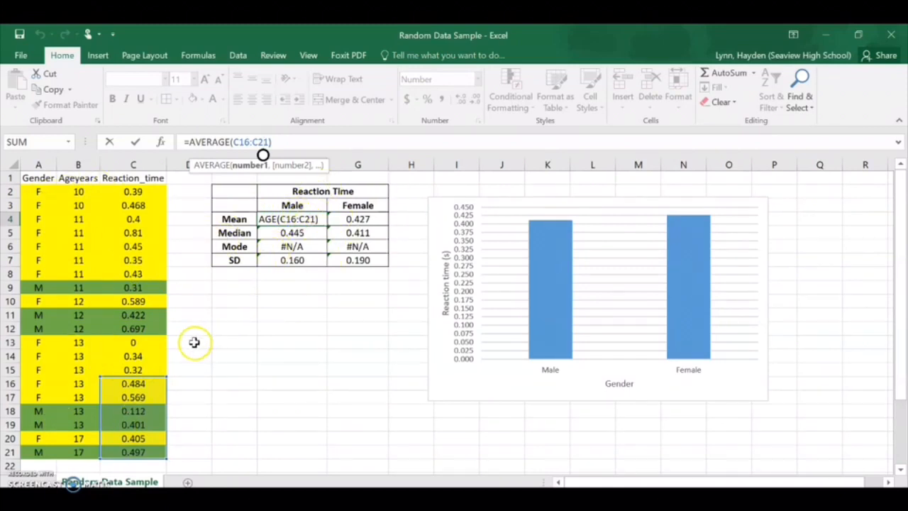
left_click(217, 342)
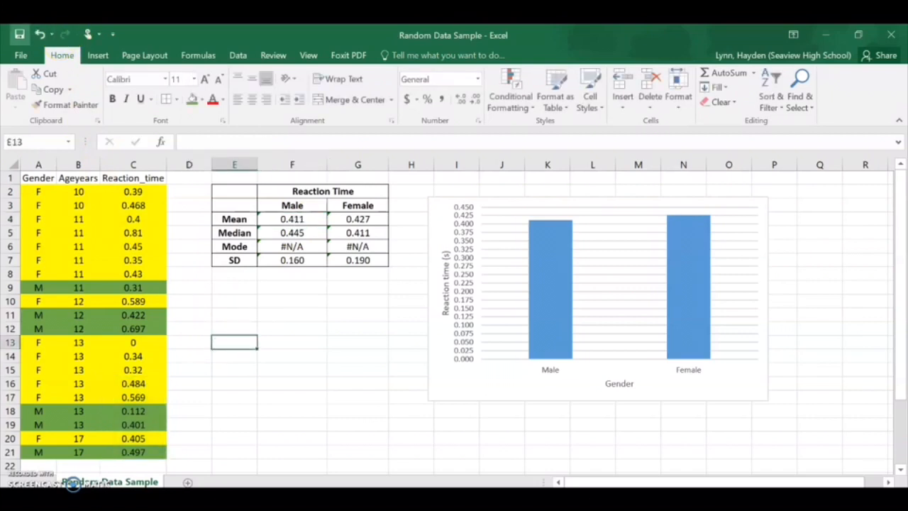
Step: Undo the sort by age and deselect the data
left_click(40, 35)
left_click(39, 35)
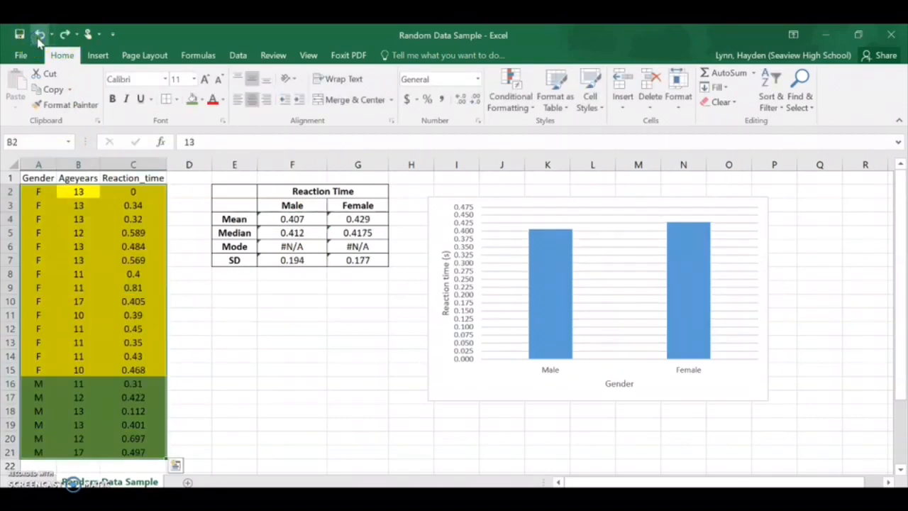
left_click(252, 326)
Step: Copy the statistics table in E2:G7, paste it as values only at E10, and check the pasted male mean in F12
left_click_drag(230, 190, 348, 264)
right_click(287, 205)
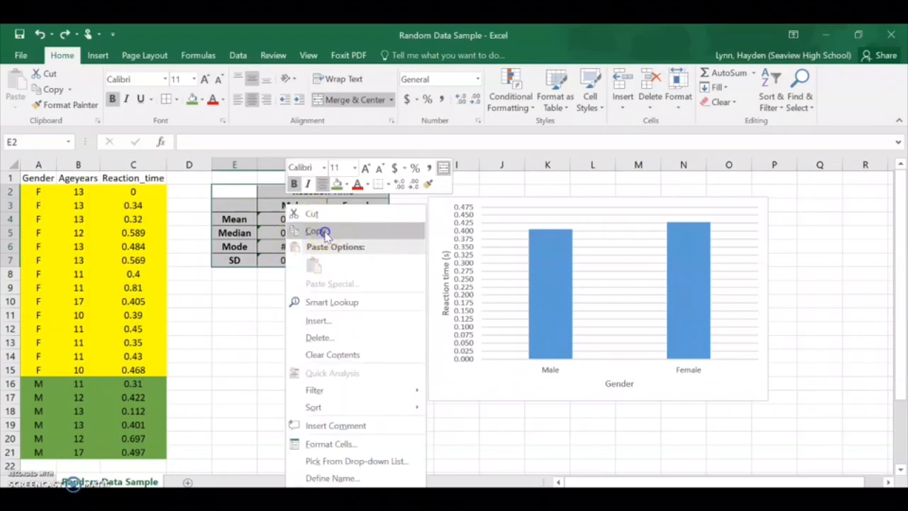
left_click(315, 231)
left_click(229, 301)
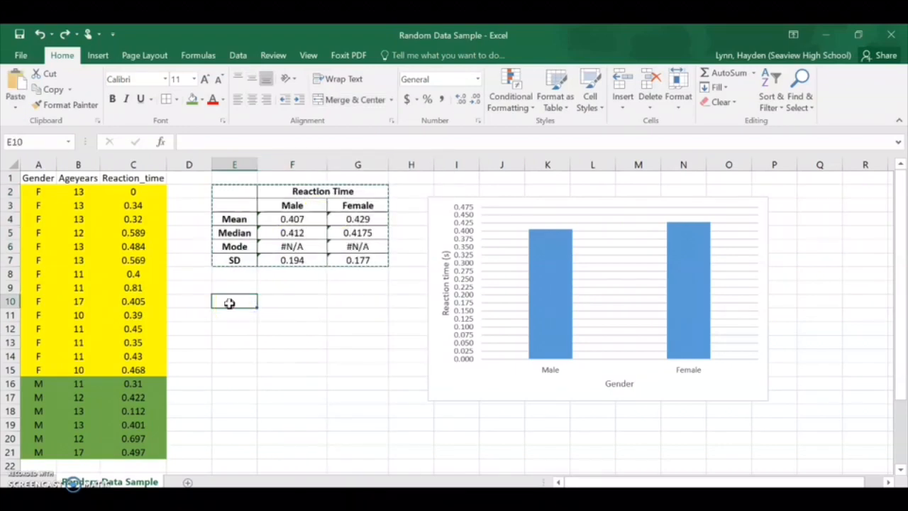
right_click(229, 302)
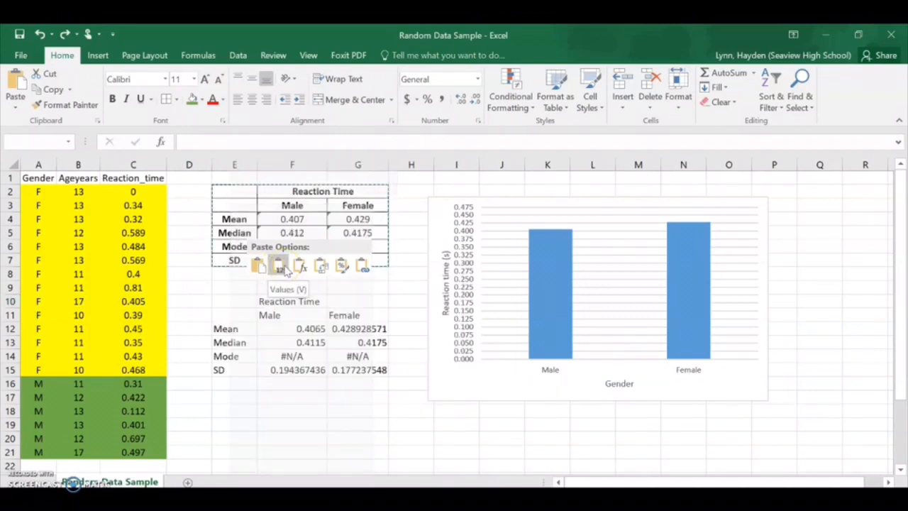
left_click(282, 266)
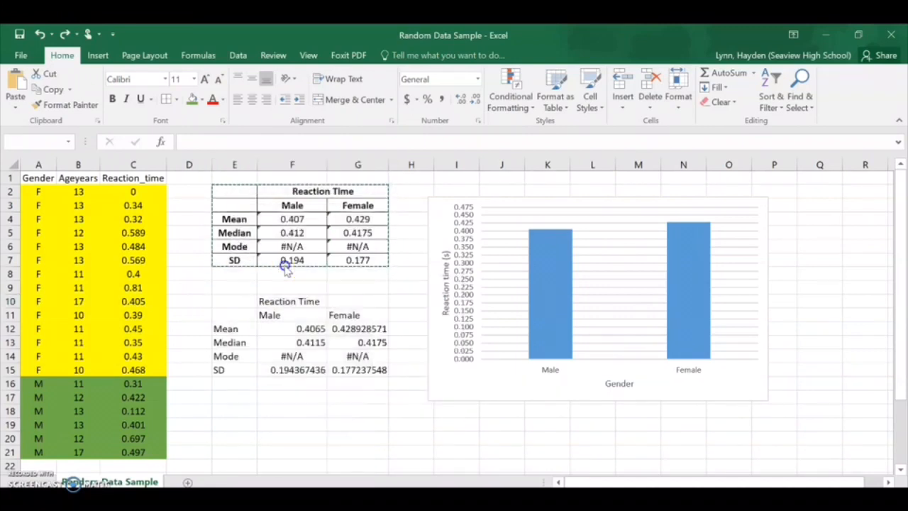
left_click(317, 330)
left_click(311, 332)
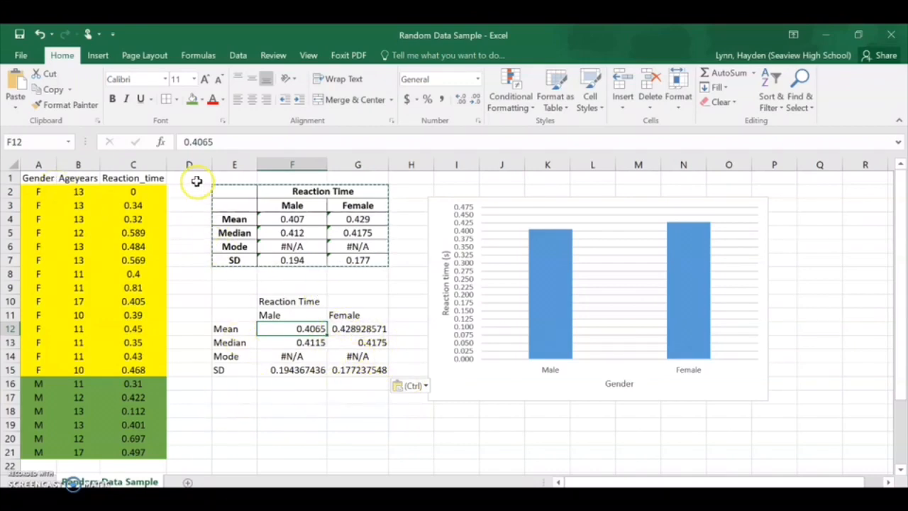
Step: Clear the contents of D1:P19 and delete the reaction time chart
left_click_drag(208, 179, 789, 426)
key("Delete")
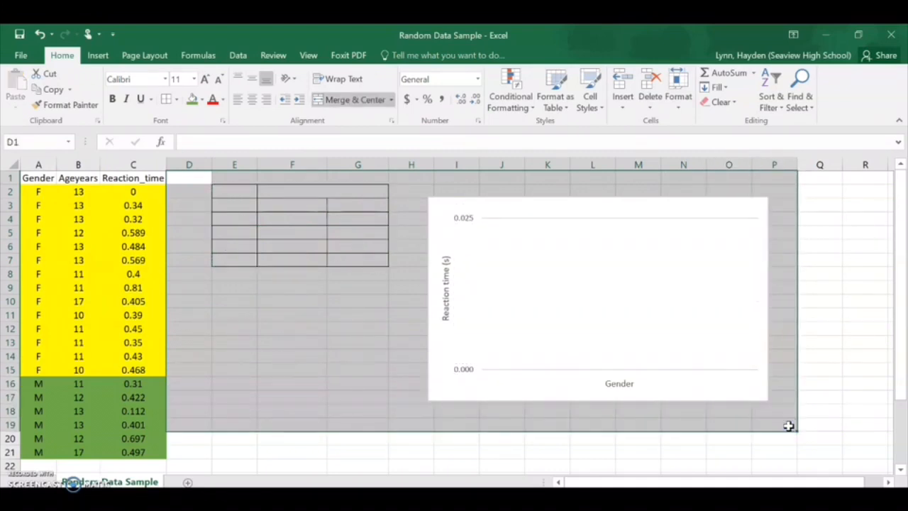
left_click(569, 393)
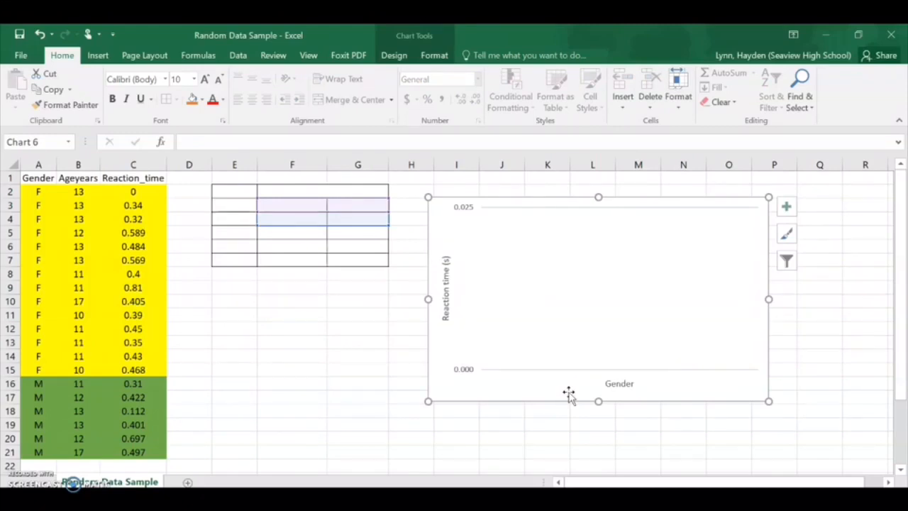
key("Delete")
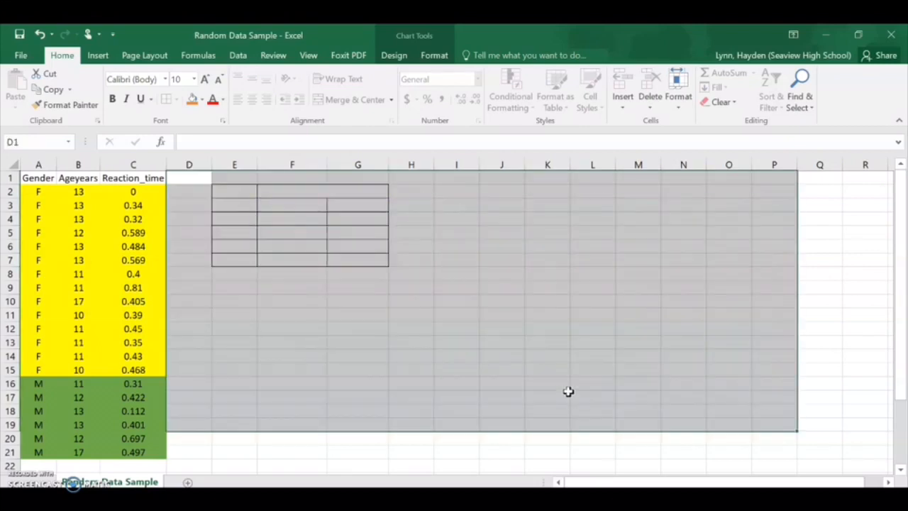
left_click(533, 367)
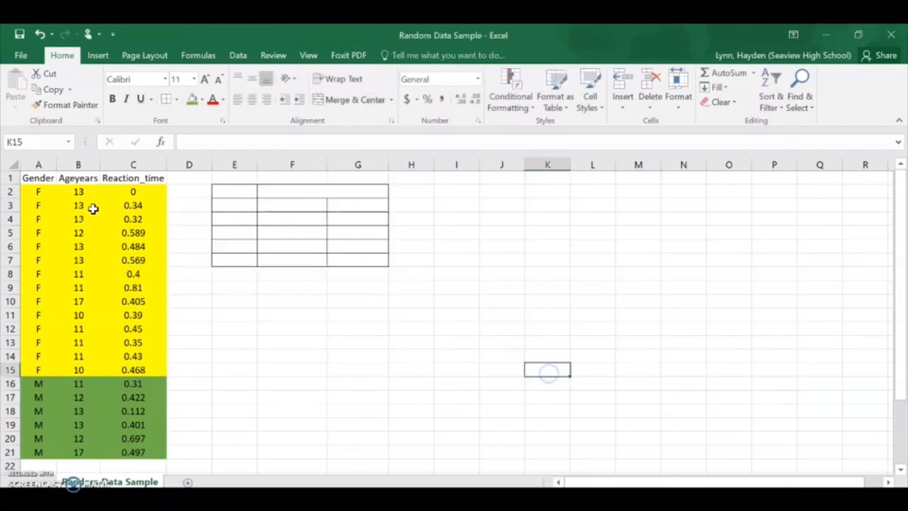
Step: Sort the data by Ageyears from smallest to largest and deselect it
left_click(80, 191)
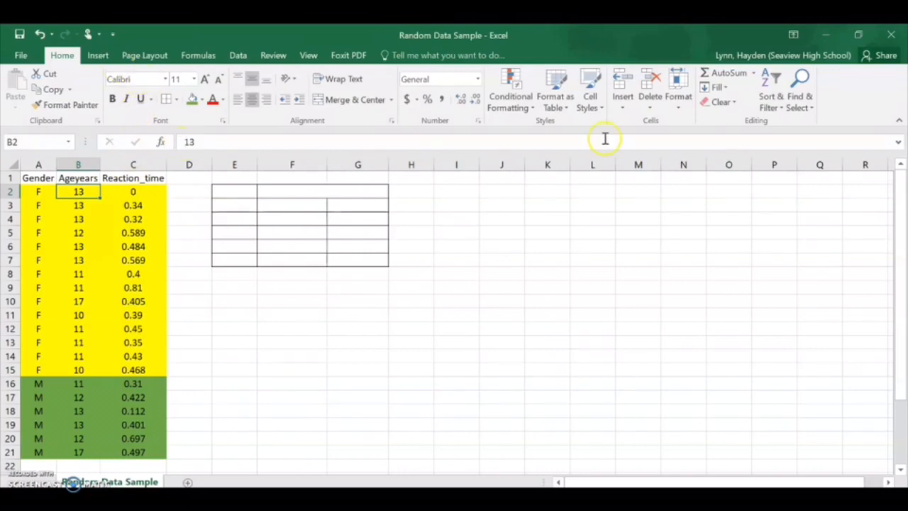
left_click(771, 96)
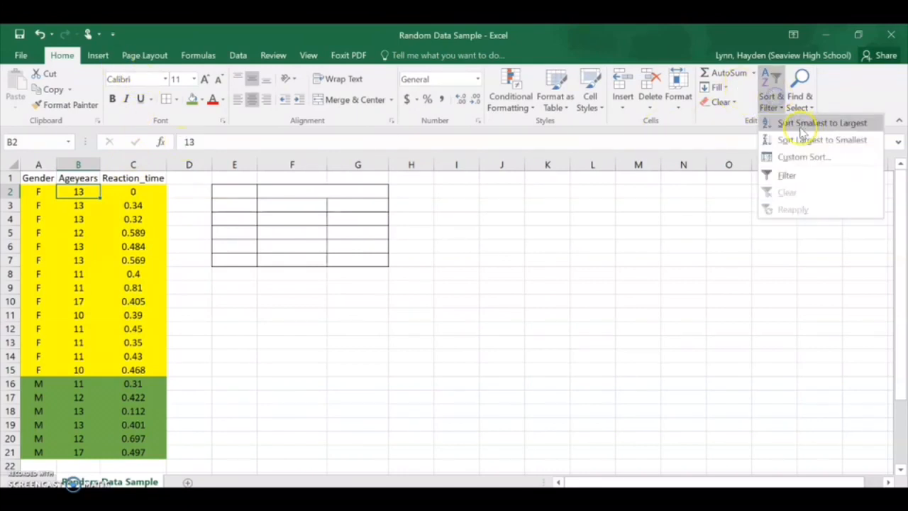
left_click(800, 123)
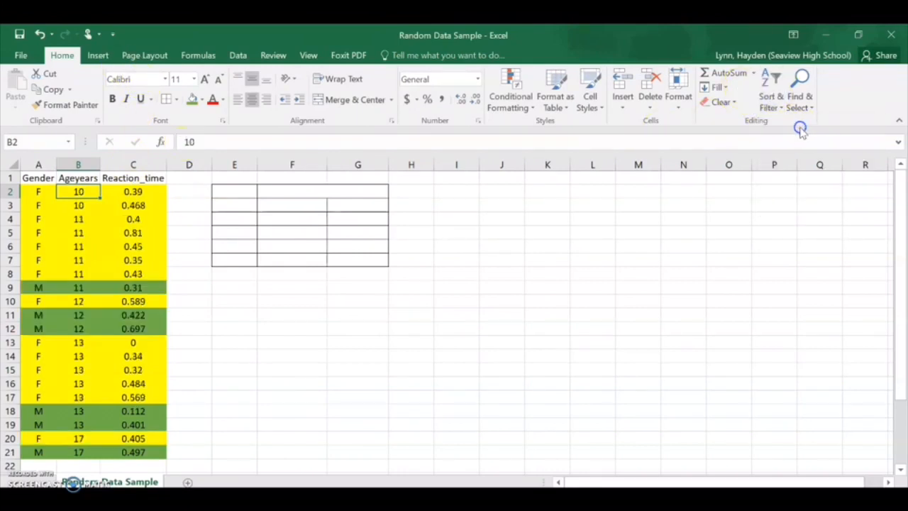
left_click(364, 346)
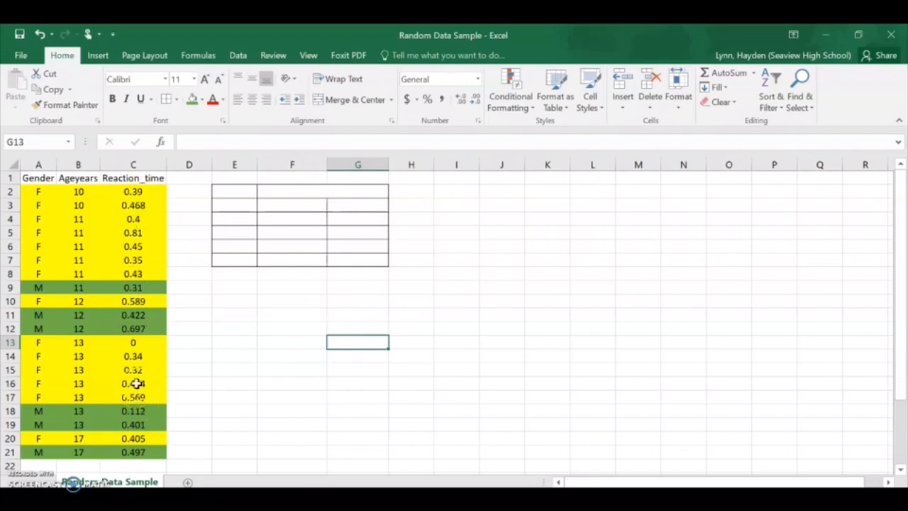
Step: Insert a trial scatter chart from the age and reaction time data in B1:C21 and delete it
left_click_drag(78, 182, 138, 410)
scroll(284, 270, "up", 1)
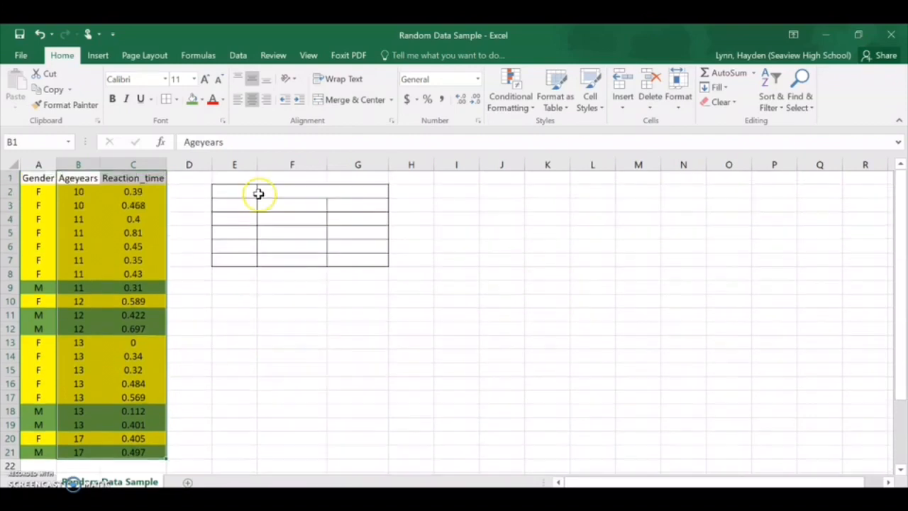
left_click(99, 56)
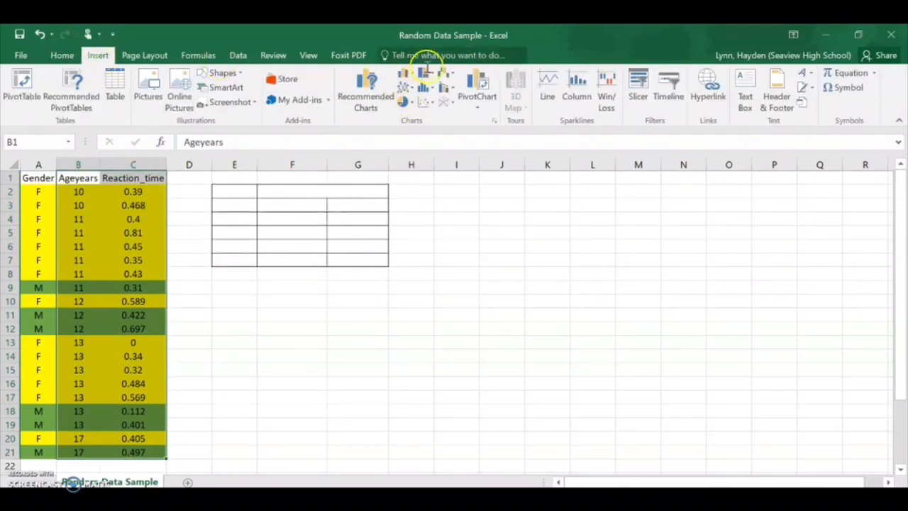
left_click(428, 103)
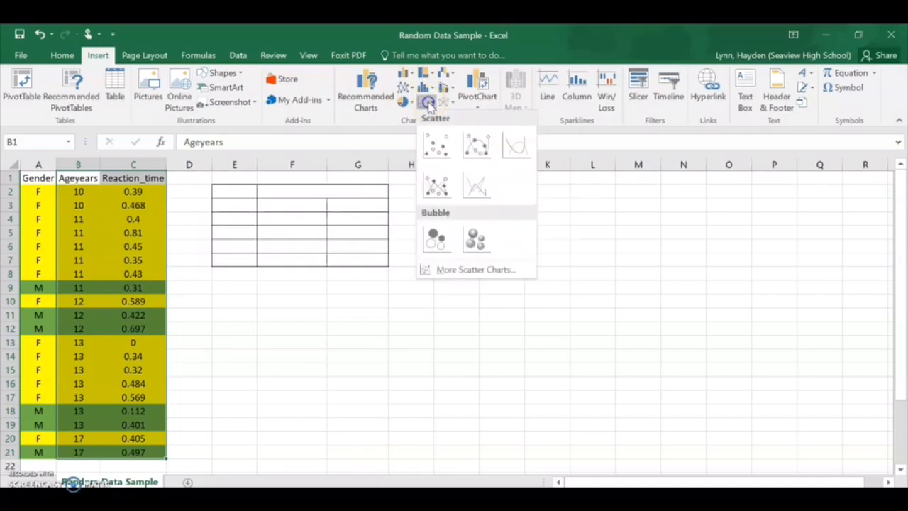
left_click(436, 147)
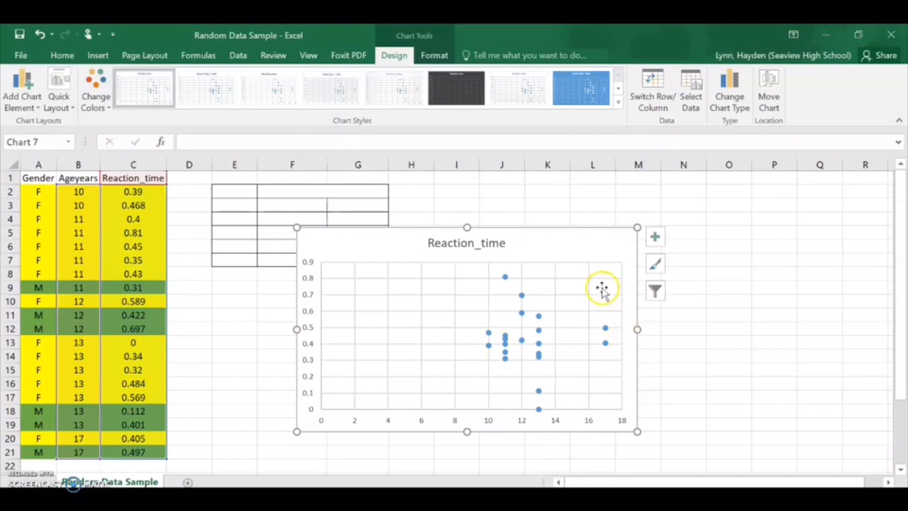
left_click_drag(594, 249, 670, 221)
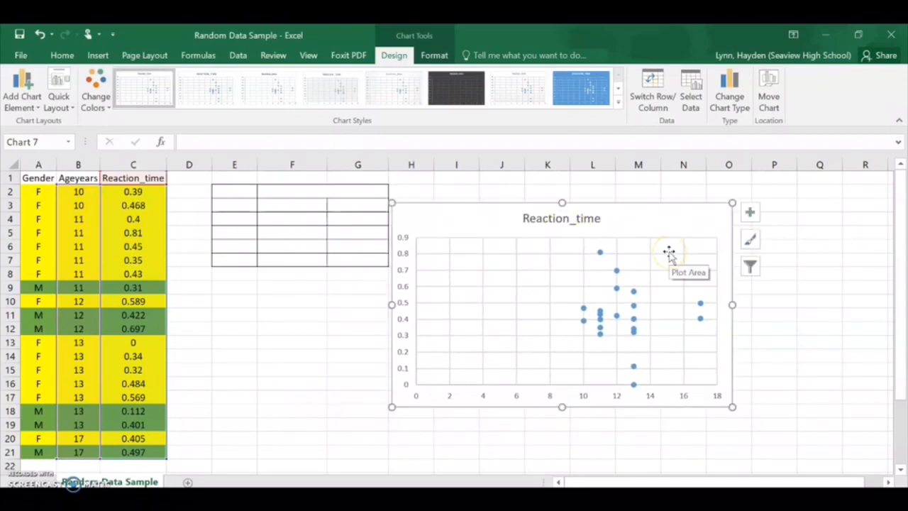
key("Delete")
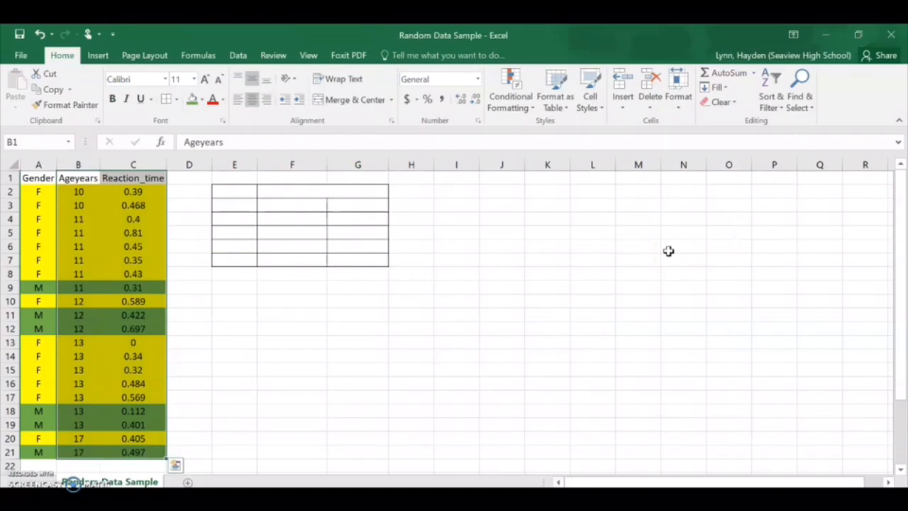
Step: Insert a blank scatter chart without any data selected
left_click(408, 250)
left_click(96, 57)
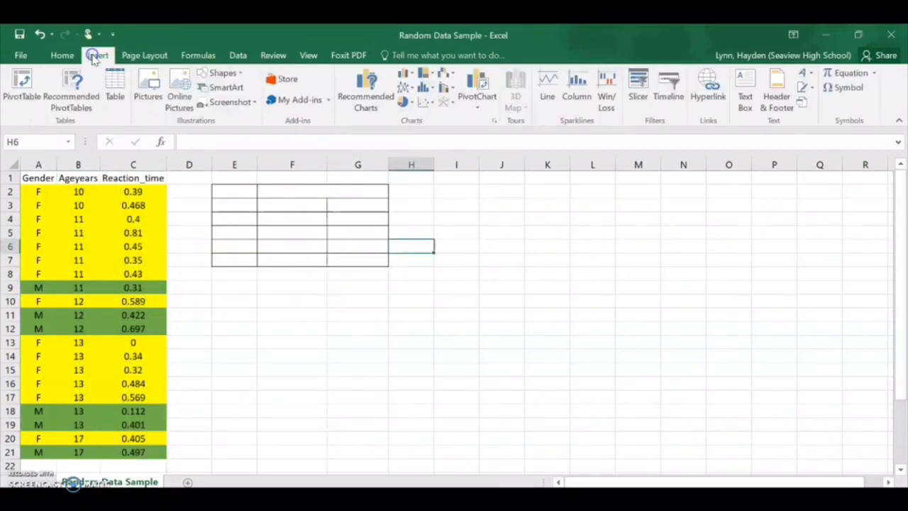
left_click(424, 101)
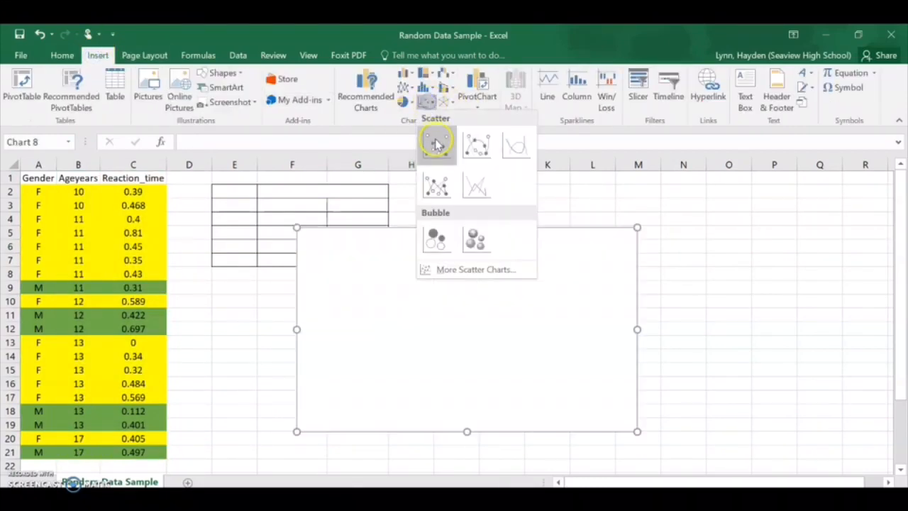
left_click(435, 142)
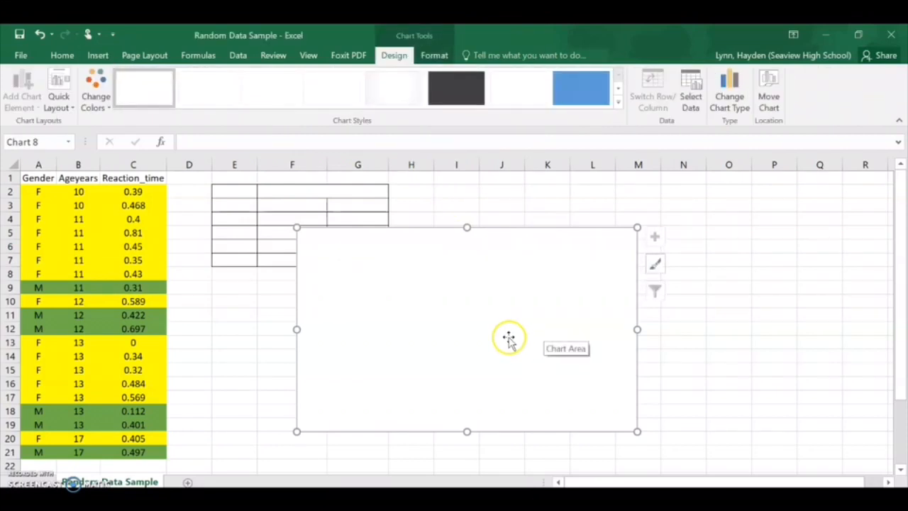
Step: Add a data series to the blank scatter chart, using the reaction times in C2:C21 as its Y values
left_click(691, 92)
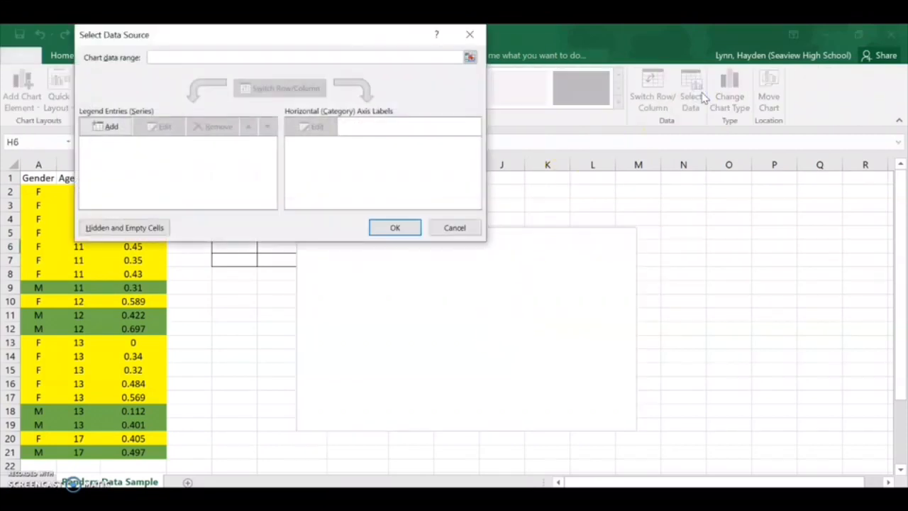
left_click_drag(203, 36, 452, 154)
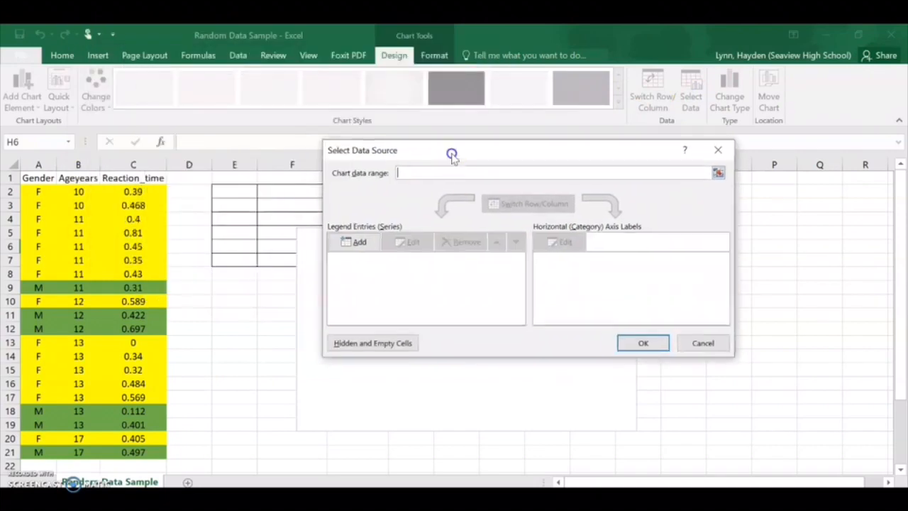
left_click(346, 245)
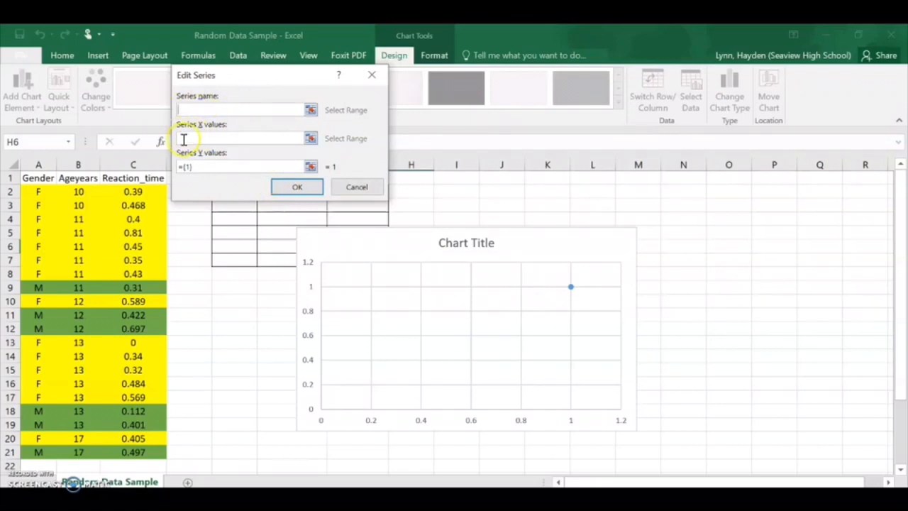
double_click(204, 167)
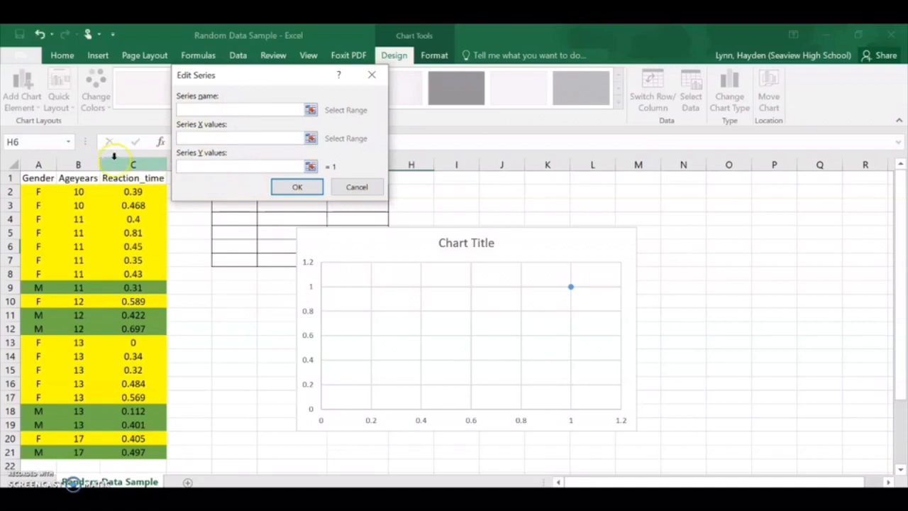
left_click(190, 139)
left_click(459, 310)
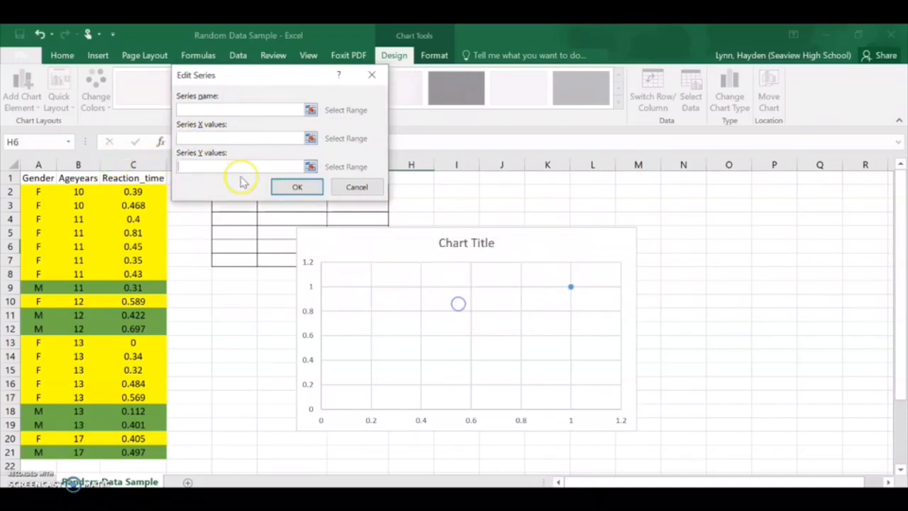
left_click(220, 164)
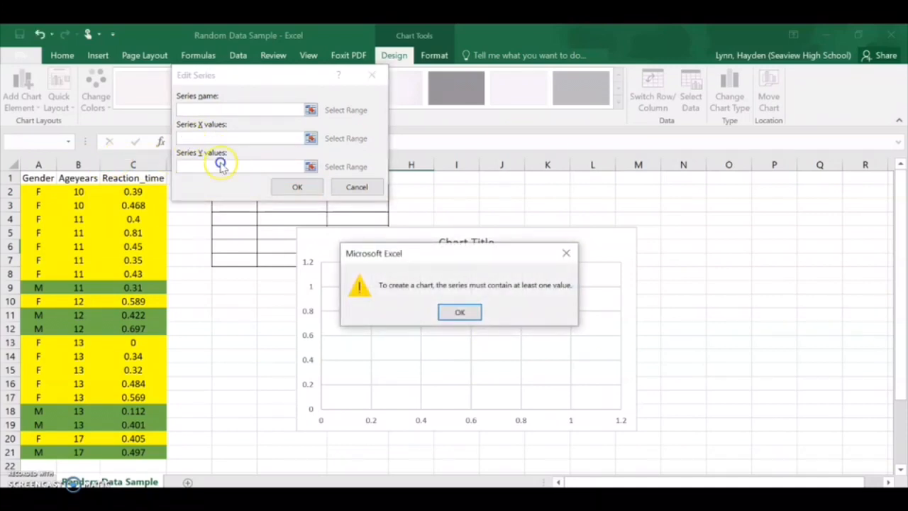
left_click(461, 313)
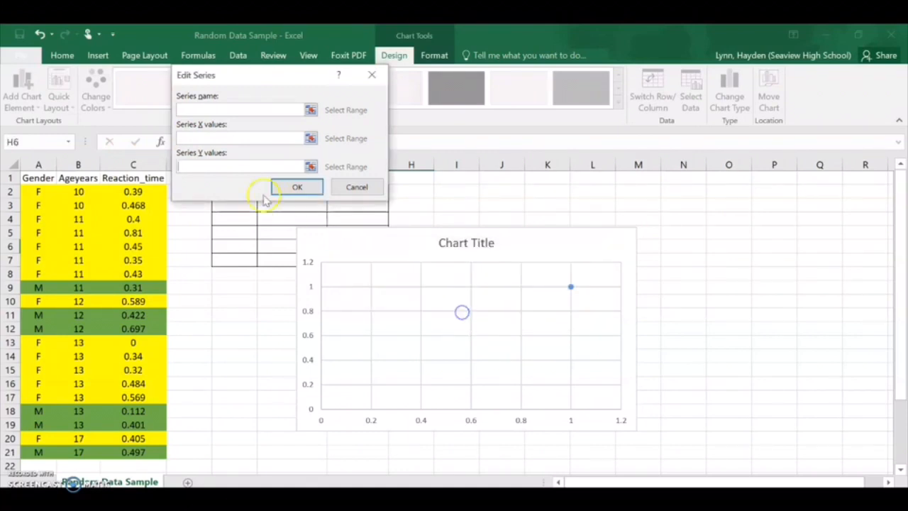
left_click(202, 164)
left_click_drag(144, 192, 154, 425)
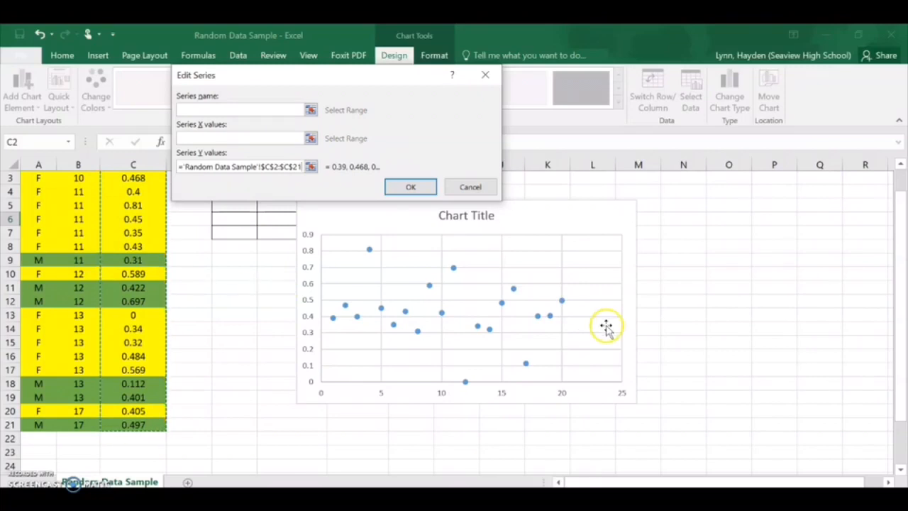
Step: Set the series' X values to the ages in B2:B21 and confirm the series
left_click(191, 137)
scroll(213, 254, "up", 1)
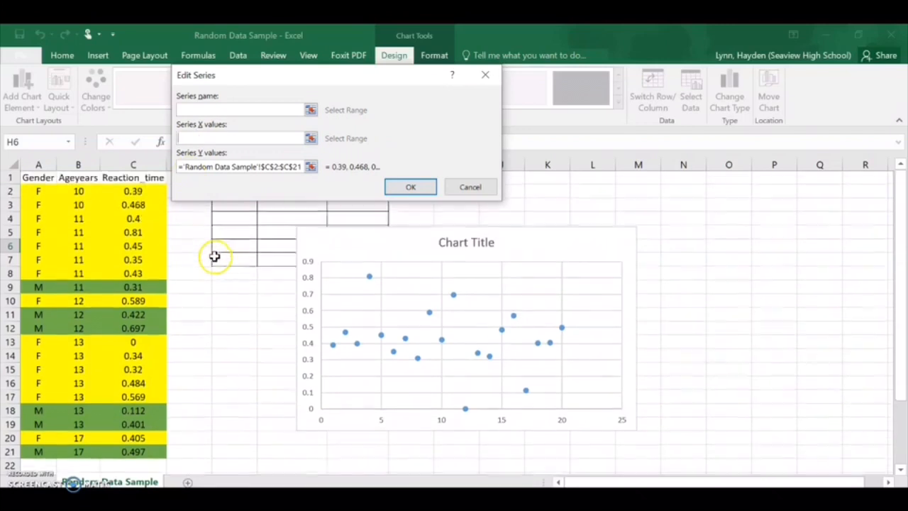
left_click_drag(80, 190, 84, 454)
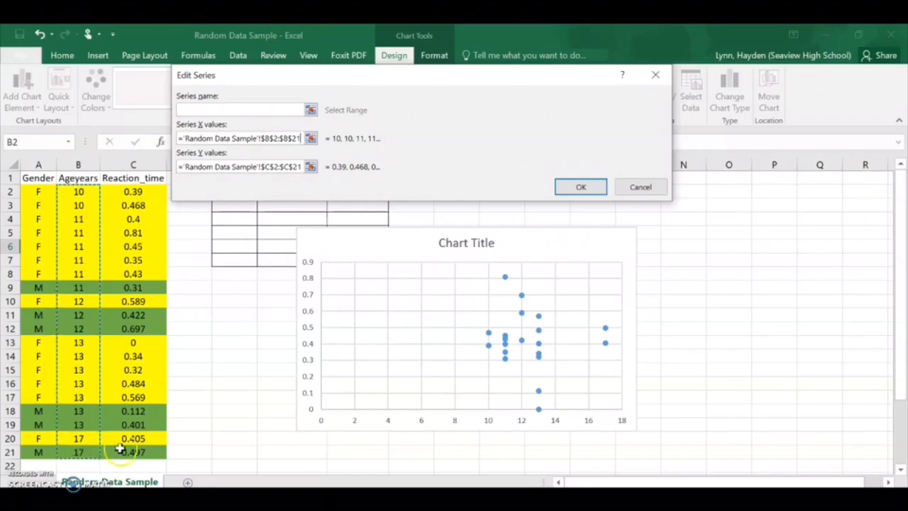
left_click(580, 189)
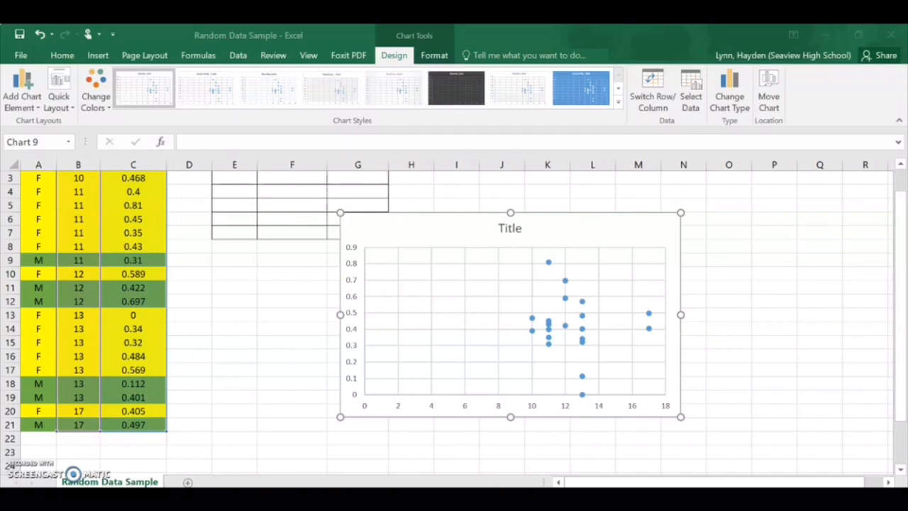
Step: Delete the chart title and add a primary horizontal axis title reading AGE
left_click(512, 228)
key("Delete")
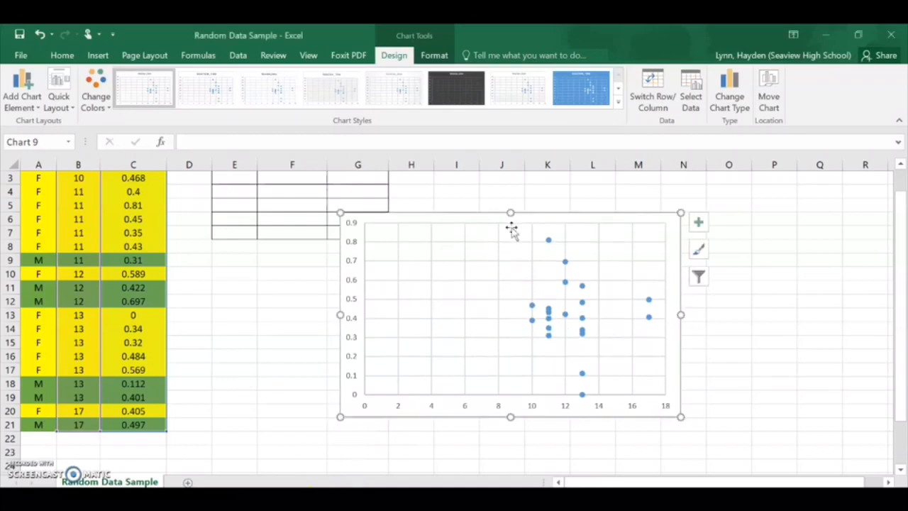
left_click(21, 91)
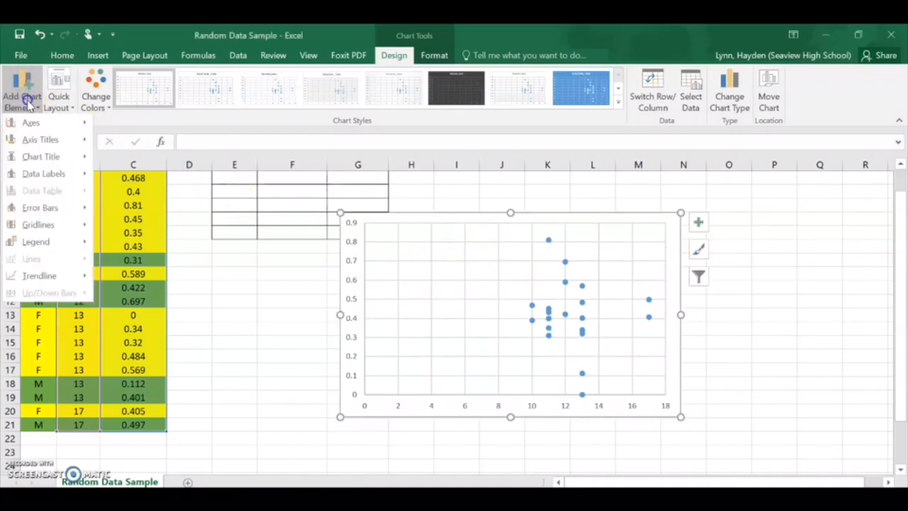
mouse_move(50, 139)
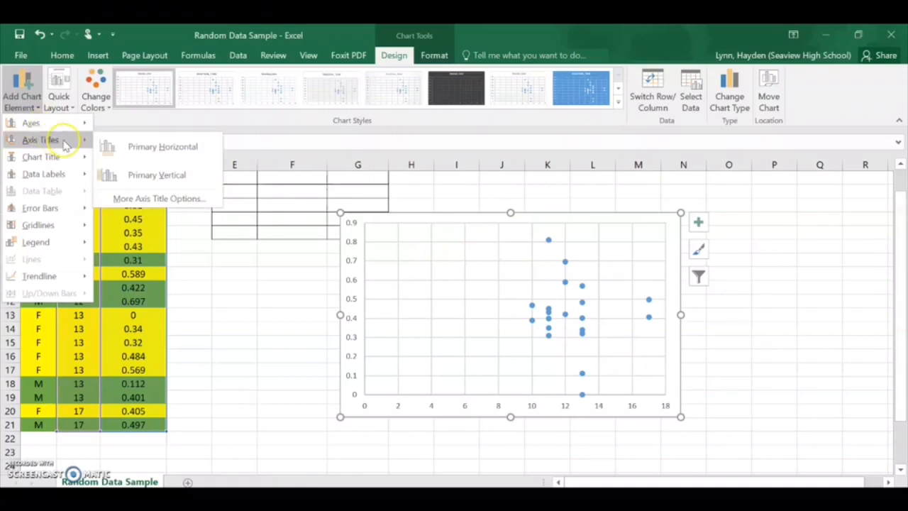
left_click(163, 146)
left_click(513, 399)
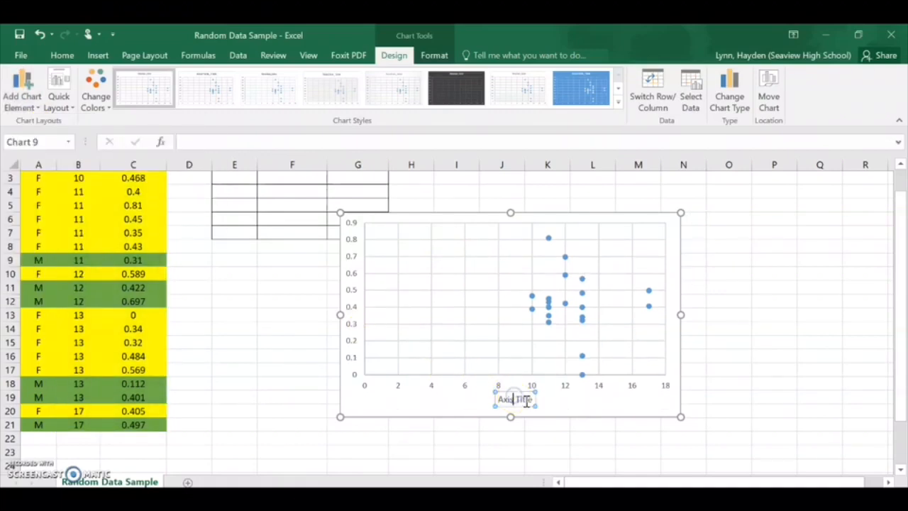
key("ctrl+a")
key("BackSpace")
type("A")
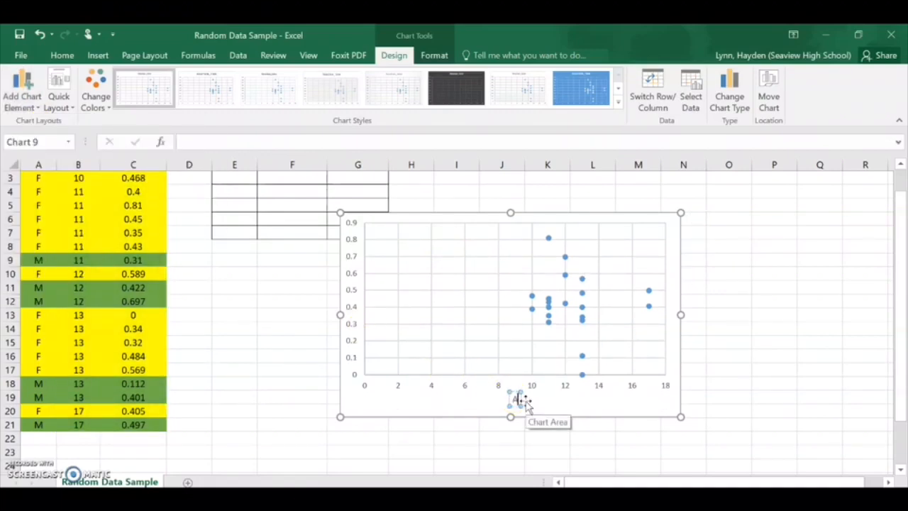
type("GE")
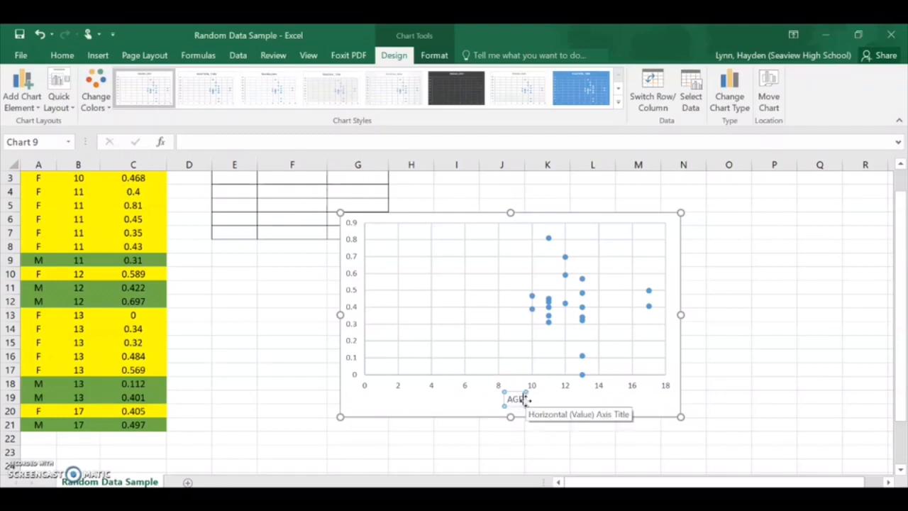
Step: Add a primary vertical axis title reading Reaction Time
left_click(22, 91)
mouse_move(61, 140)
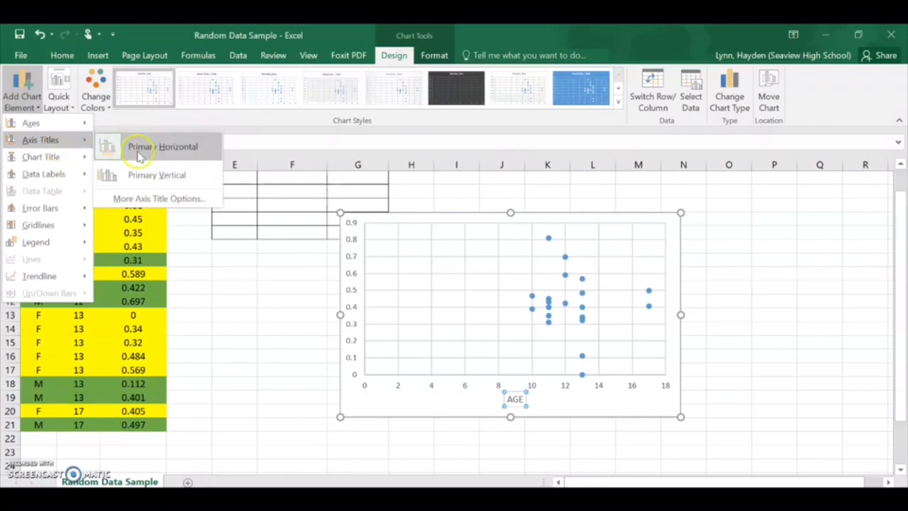
left_click(142, 174)
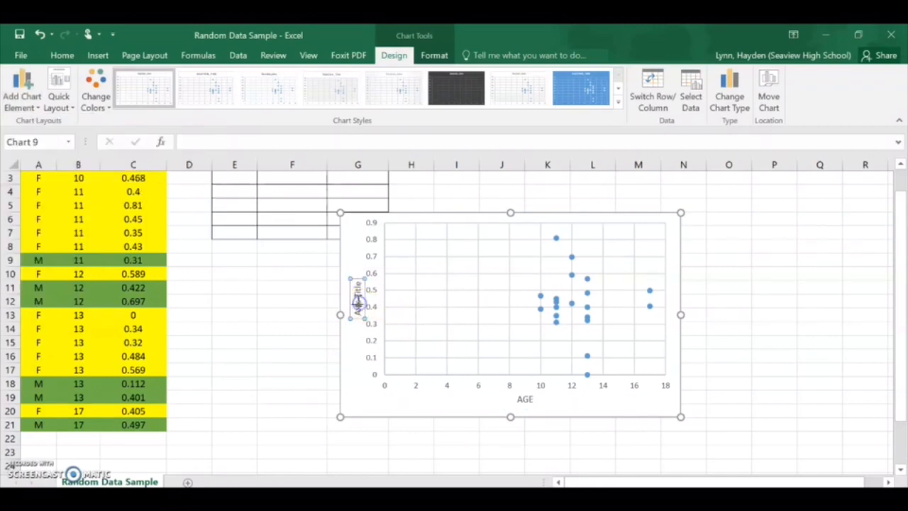
triple_click(359, 302)
key("Delete")
type("Reaction Time")
Step: Set the vertical axis major unit to 0.05 and close the axis formatting options
double_click(370, 312)
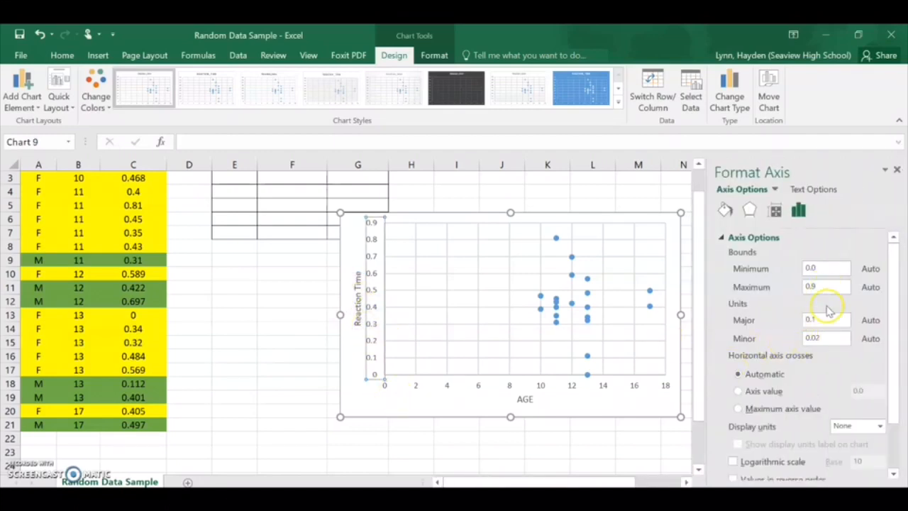
left_click(822, 317)
type("0.05")
key("Return")
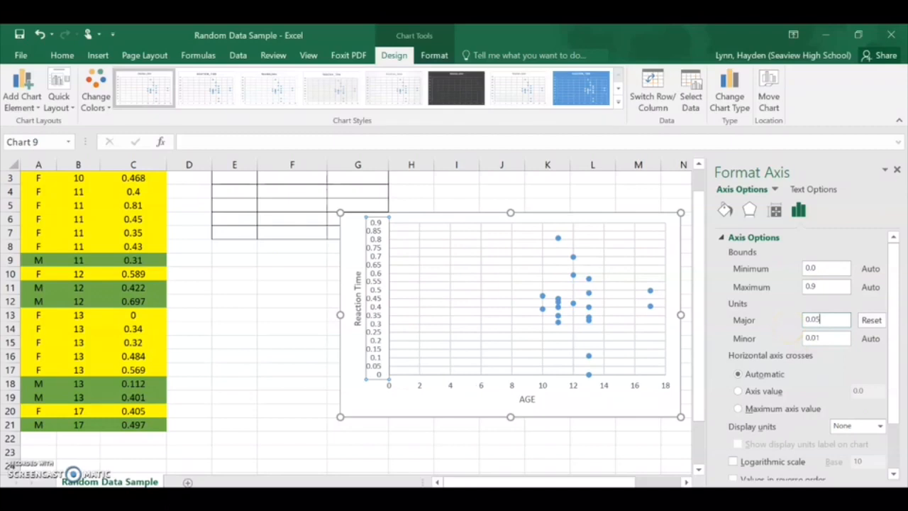
left_click(897, 172)
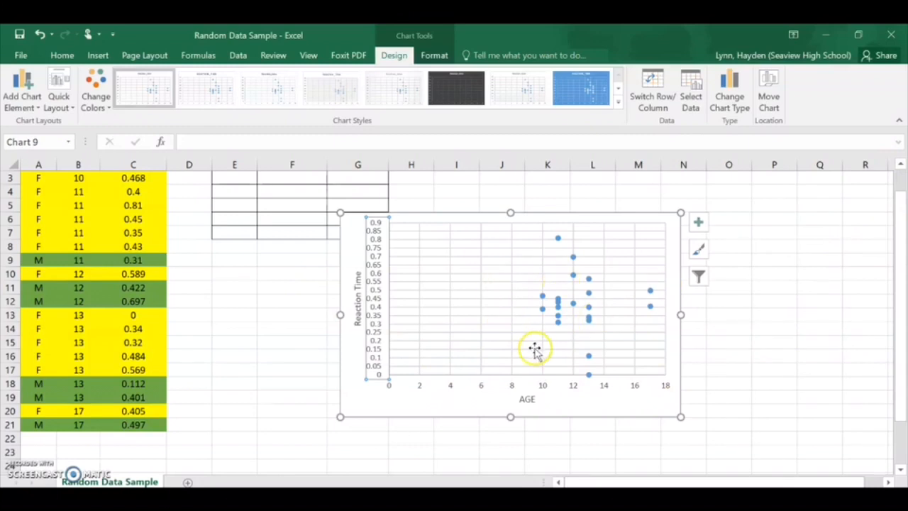
Step: Add a linear trendline to the scatter chart of reaction time against age
left_click(27, 105)
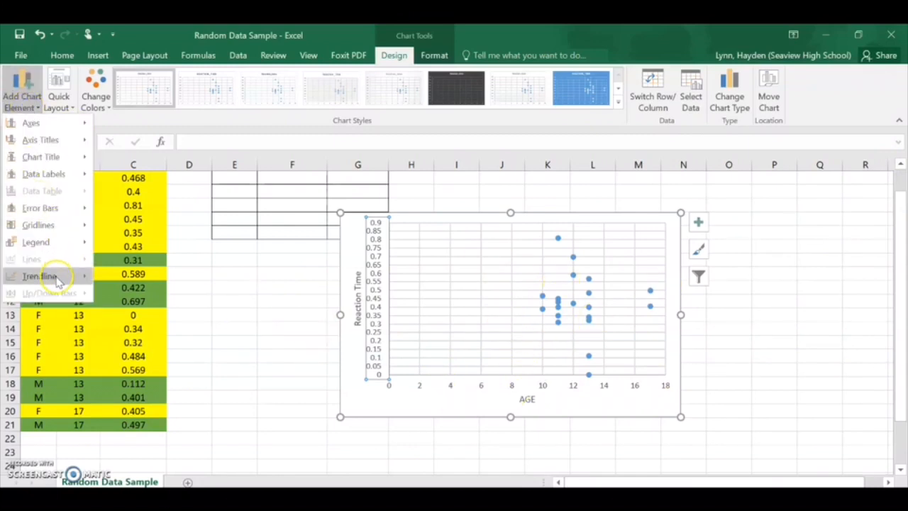
mouse_move(56, 276)
left_click(147, 312)
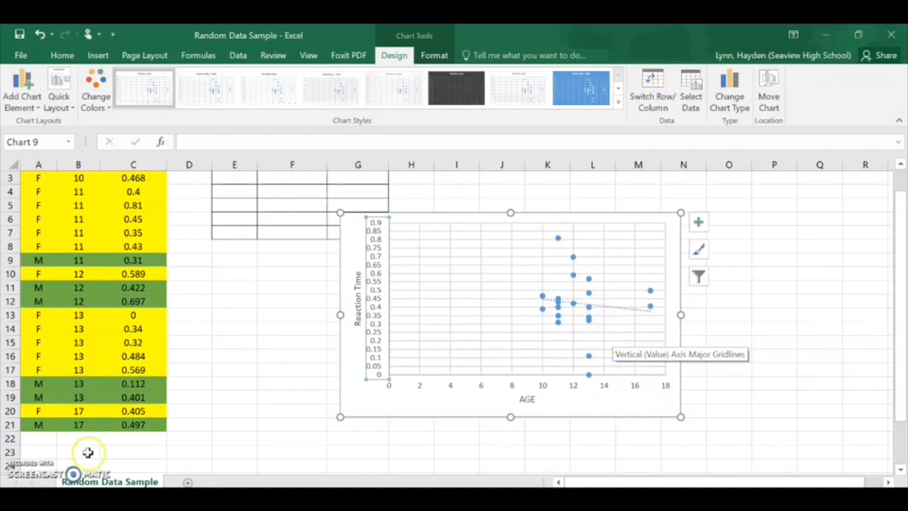
key("Escape")
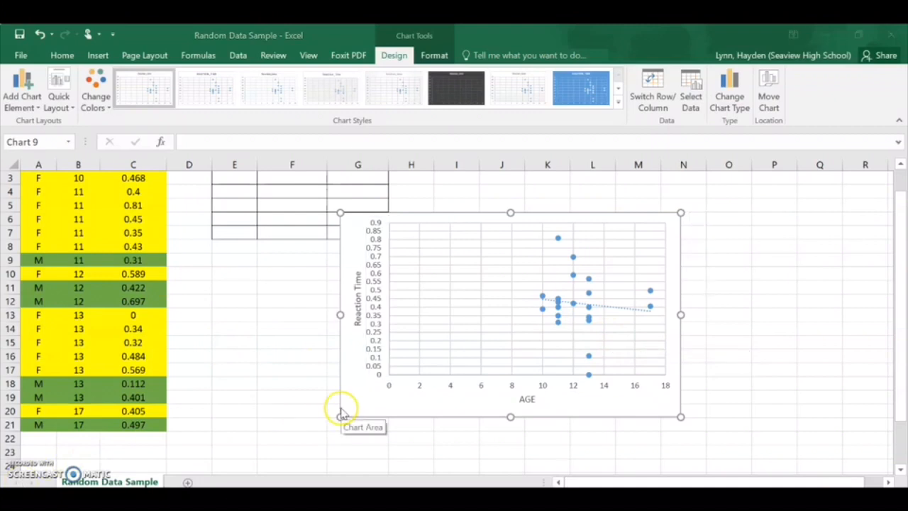
Step: Open the trendline's formatting options and display its R-squared value on the chart
left_click(606, 307)
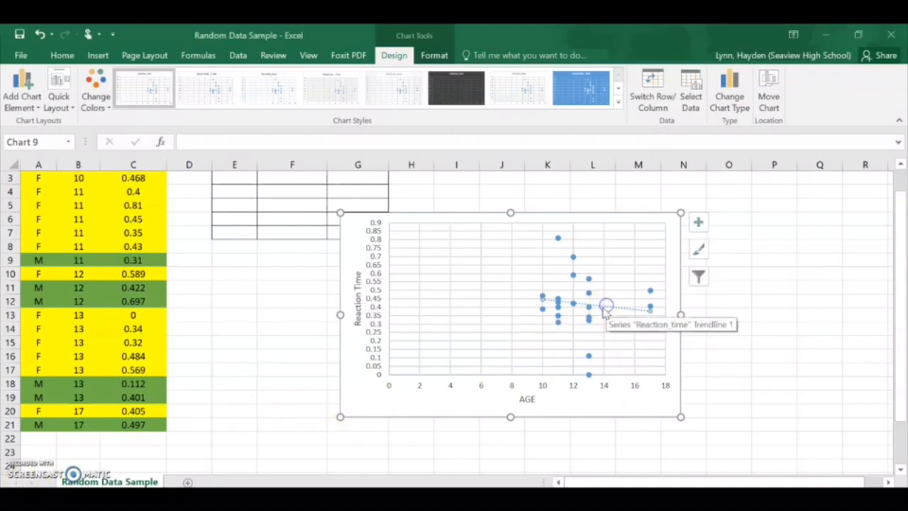
double_click(605, 310)
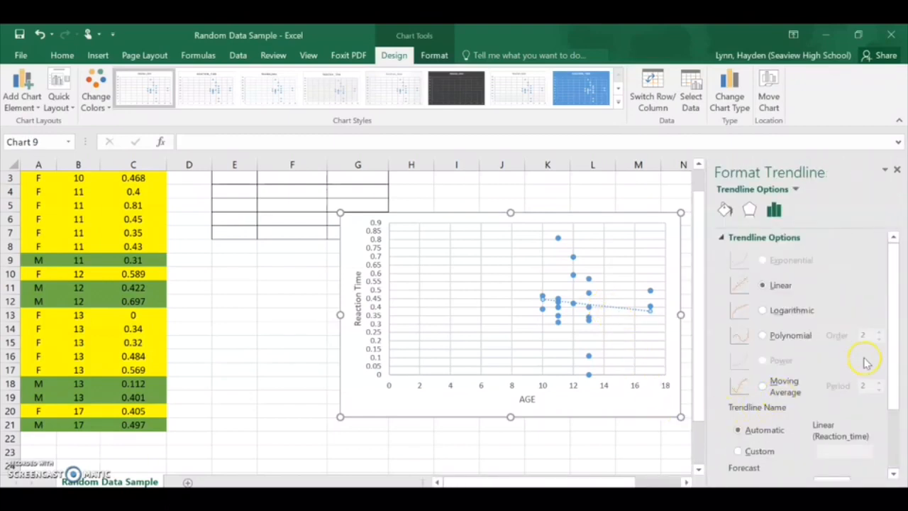
left_click(784, 316)
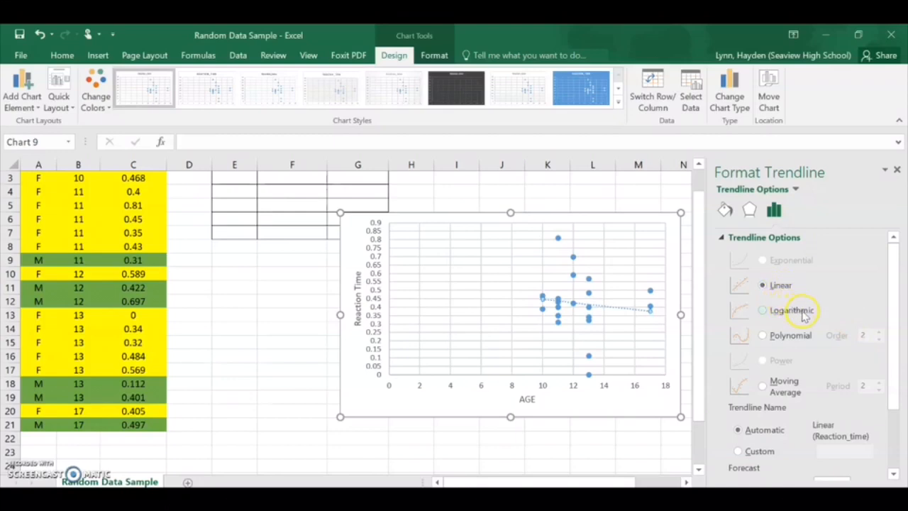
scroll(817, 318, "down", 3)
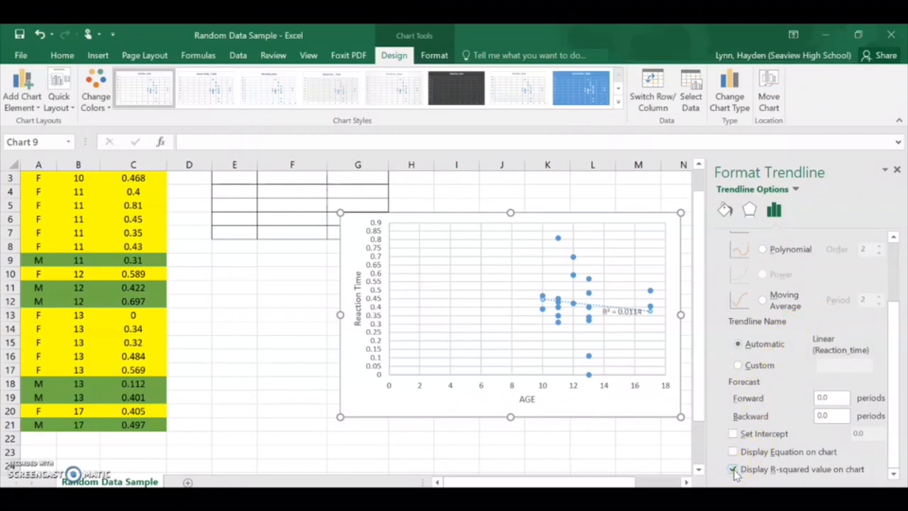
Step: Move the R-squared label just below the trendline, display the trendline's equation on the chart and close the formatting options
left_click(621, 312)
left_click_drag(622, 326, 625, 347)
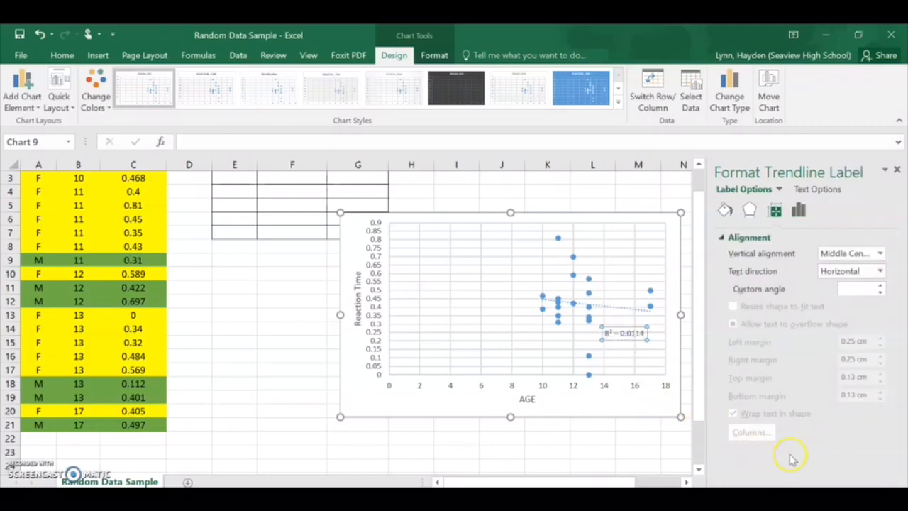
left_click(608, 310)
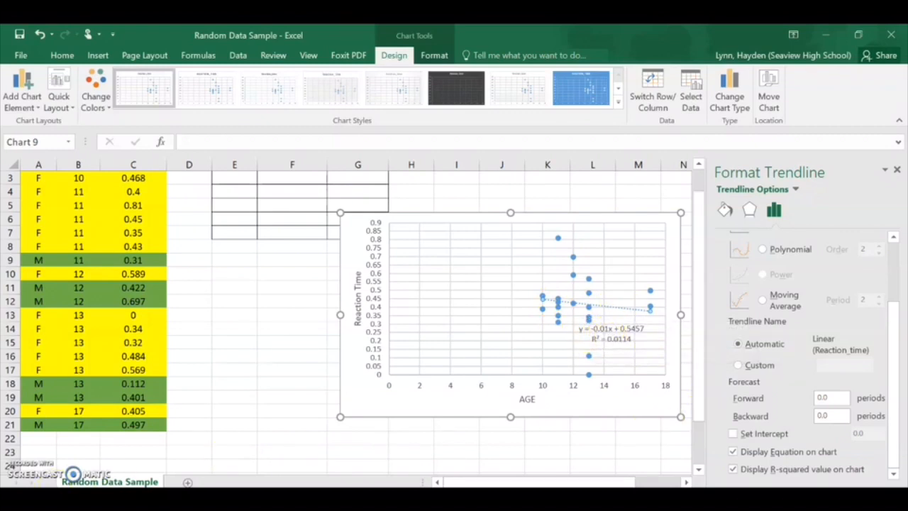
left_click(897, 171)
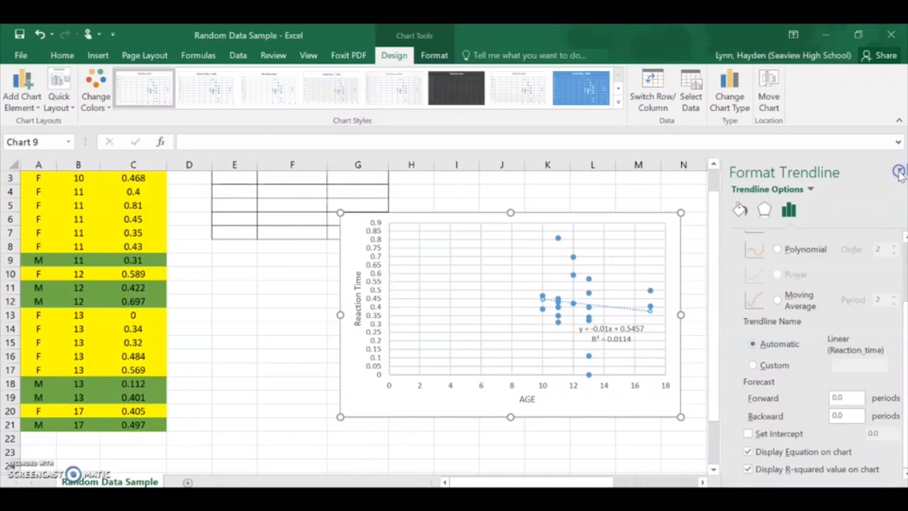